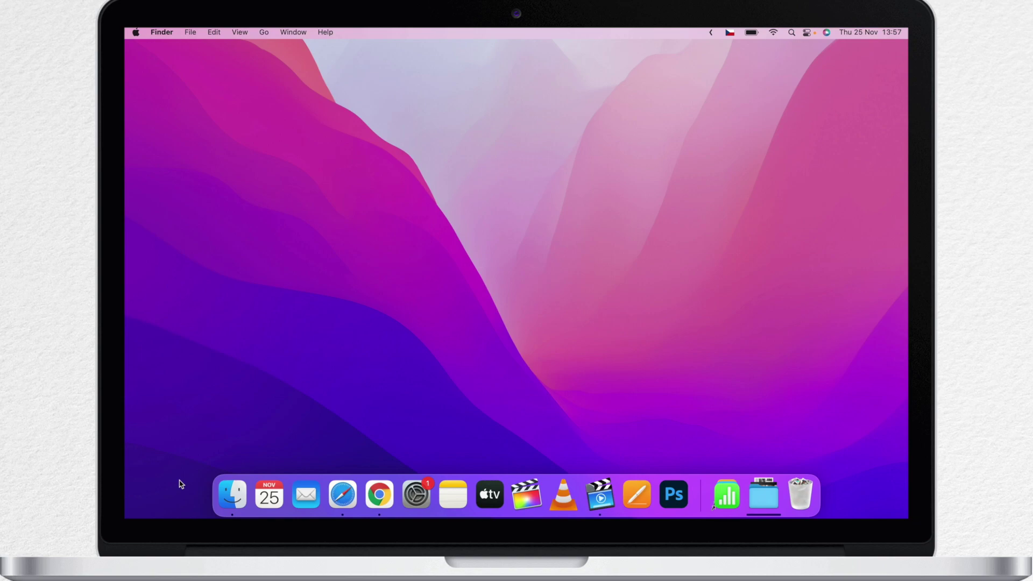
Open the Focus settings under Notifications & Focus in System Preferences.
left_click(422, 493)
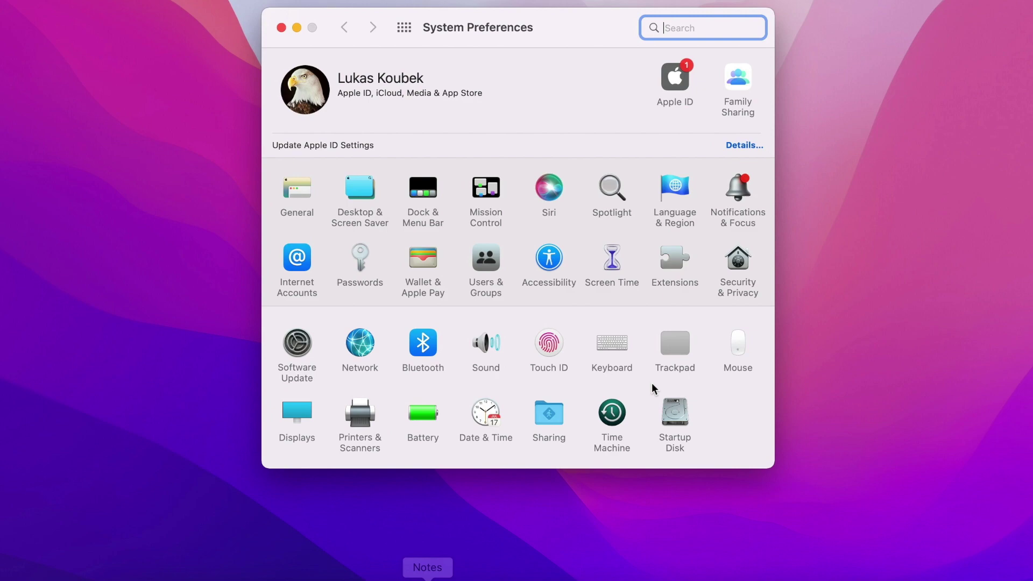
left_click(737, 196)
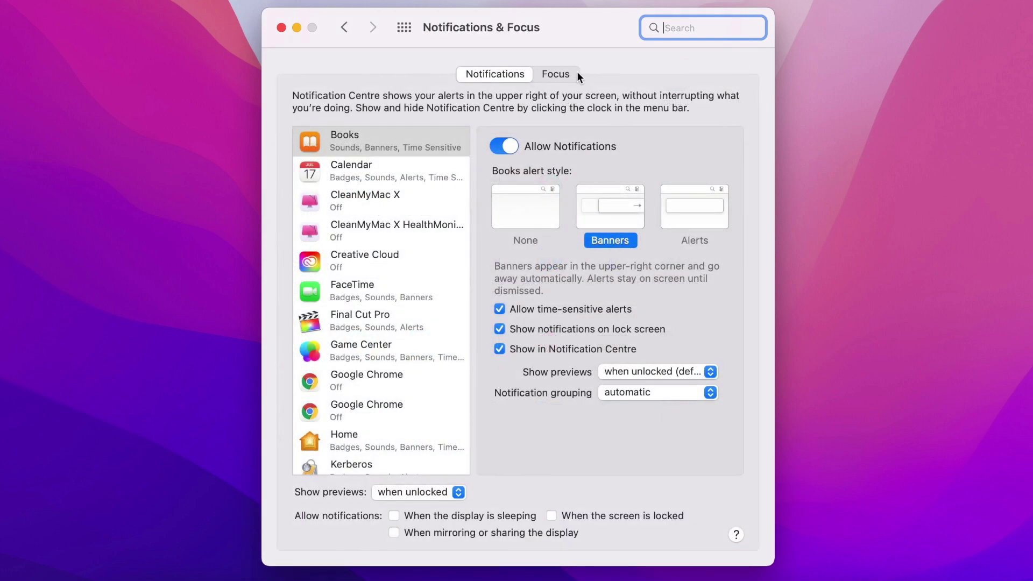
left_click(561, 74)
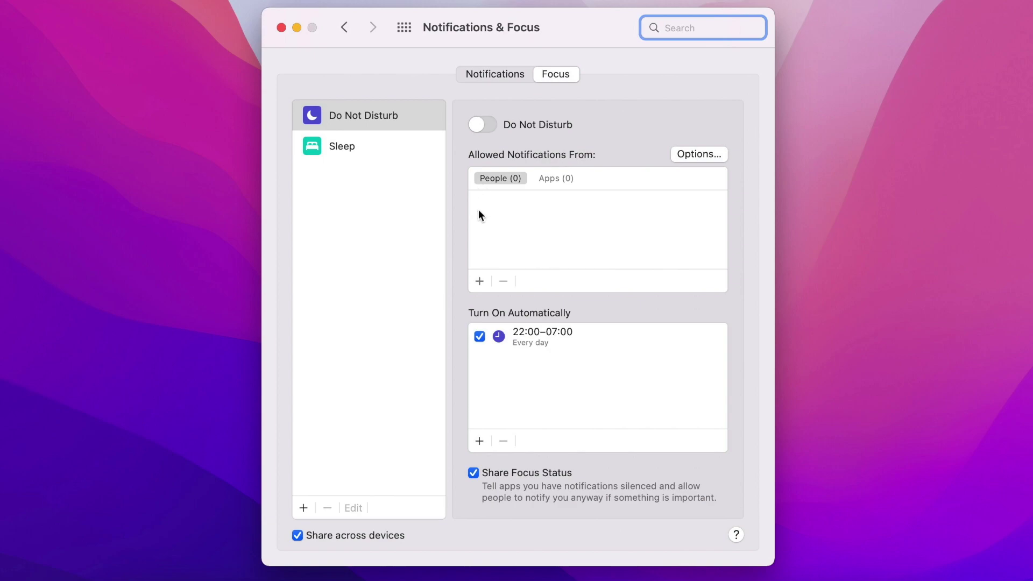
Add Apple Inc. from the contacts on this Mac to the people allowed to notify during Do Not Disturb.
left_click(479, 281)
left_click(373, 255)
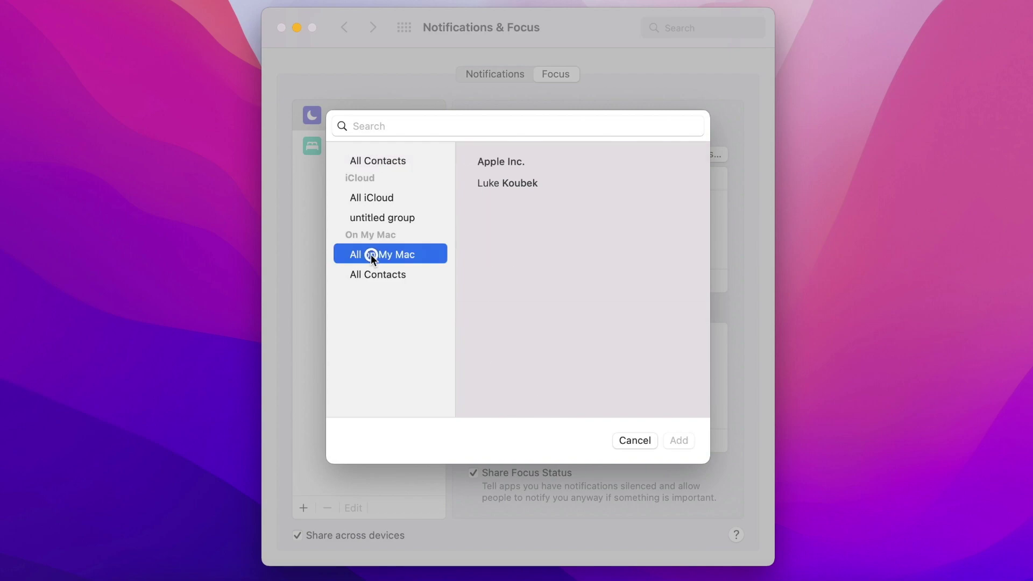
left_click(508, 162)
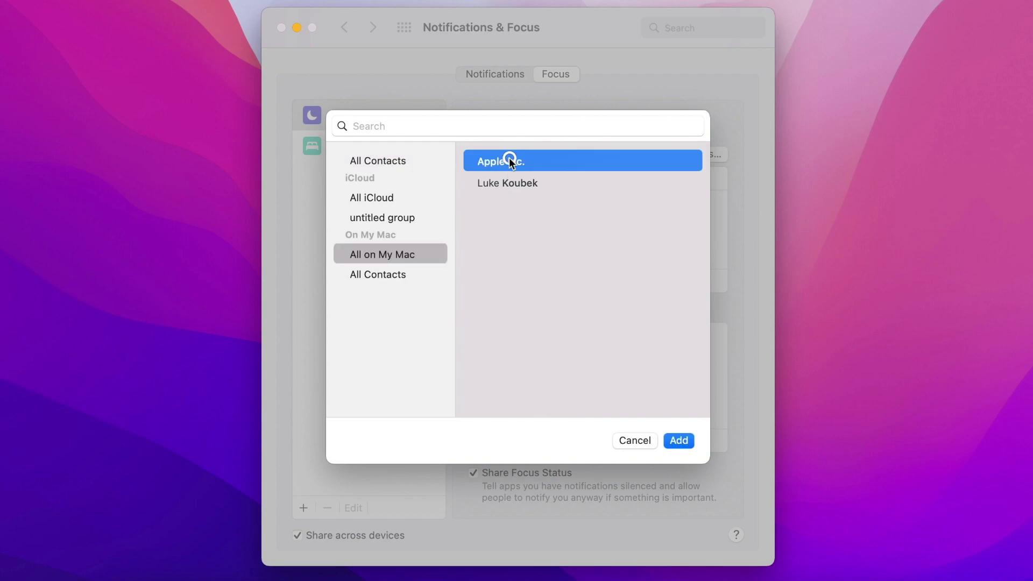
left_click(680, 439)
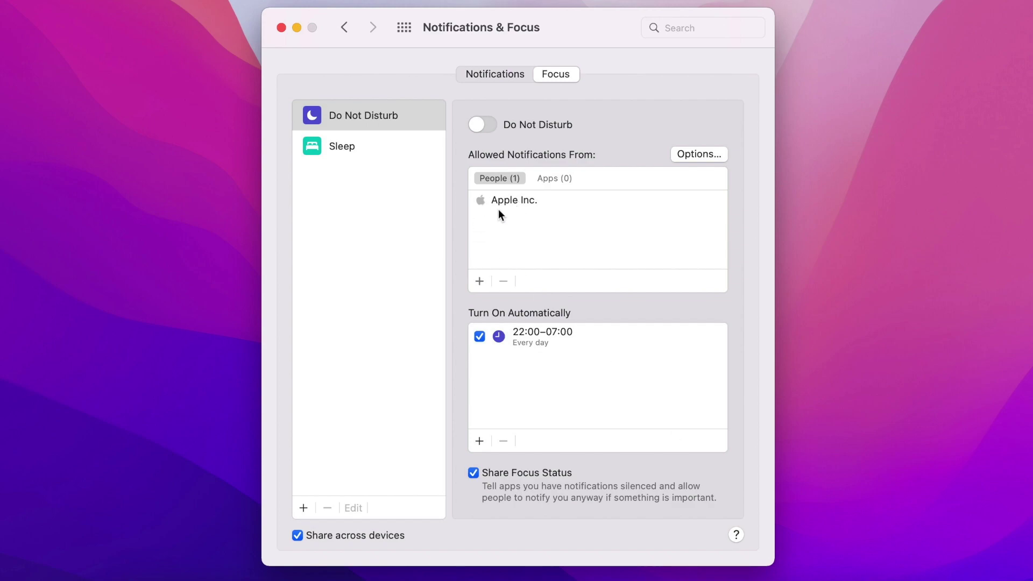
Add FaceTime and Mail to the apps allowed to send notifications during Do Not Disturb.
left_click(555, 178)
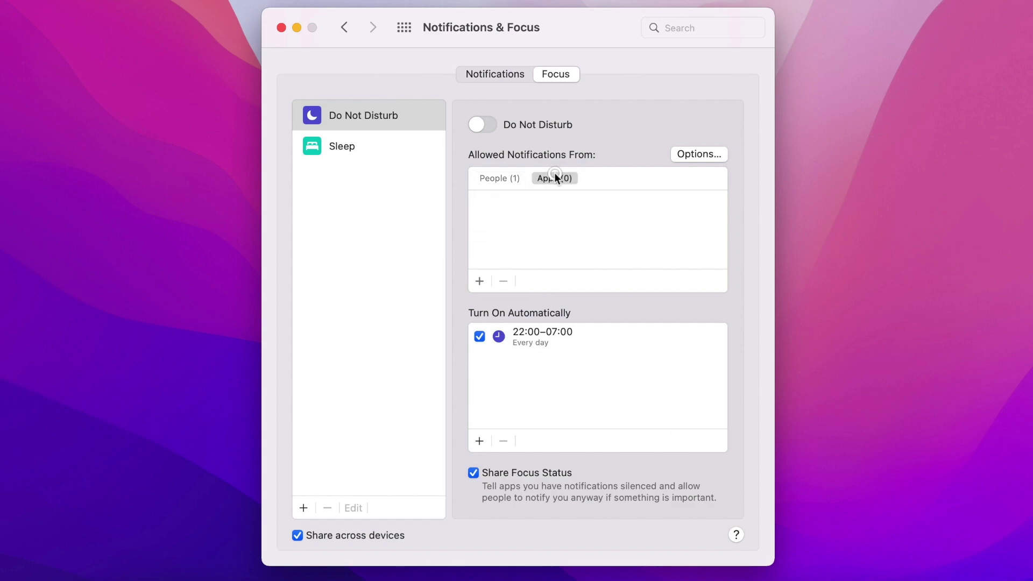
left_click(479, 281)
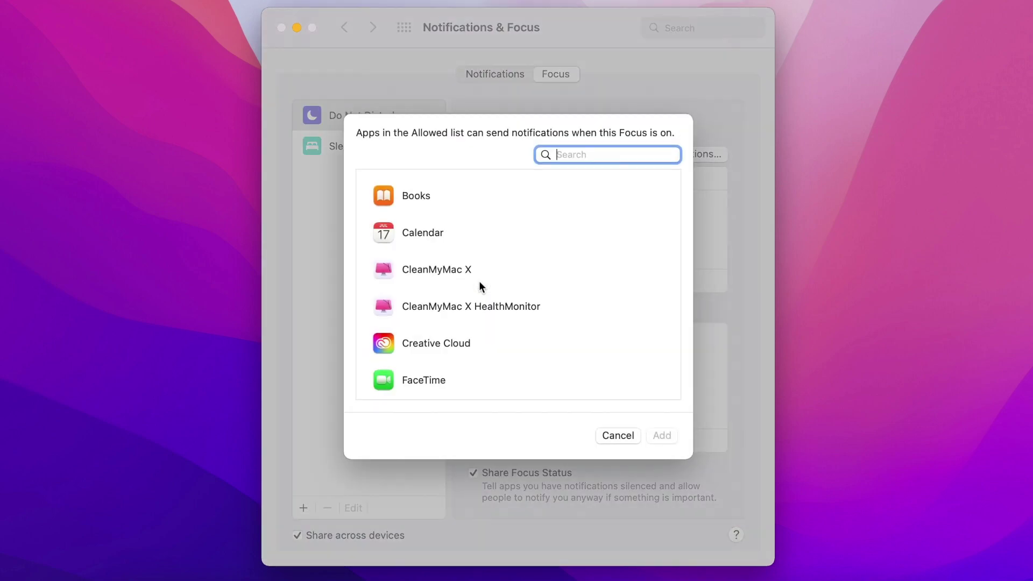
left_click(427, 381)
scroll(541, 337, "down", 5)
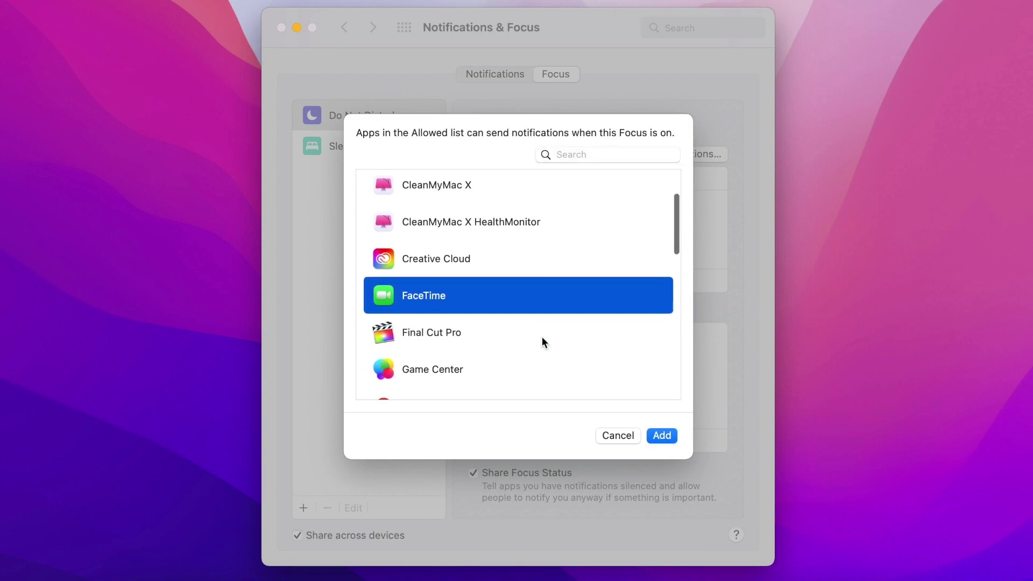
left_click(672, 436)
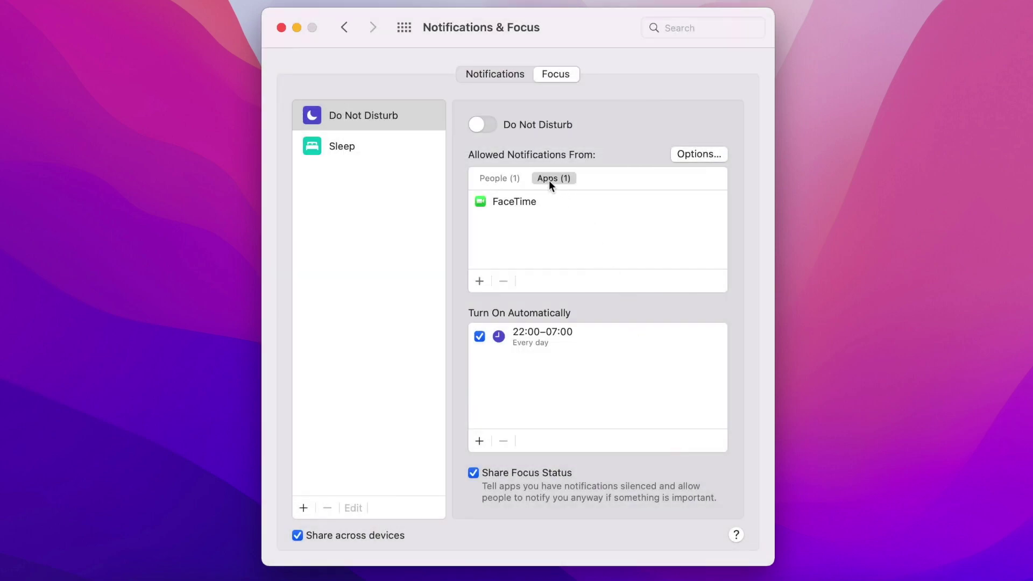
left_click(482, 281)
scroll(470, 324, "down", 10)
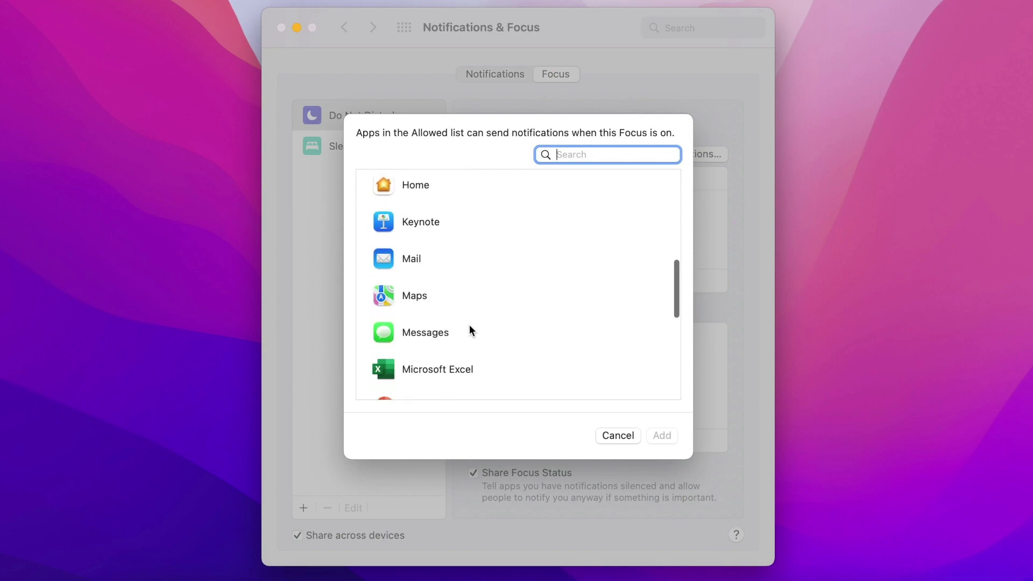
left_click(418, 245)
left_click(662, 436)
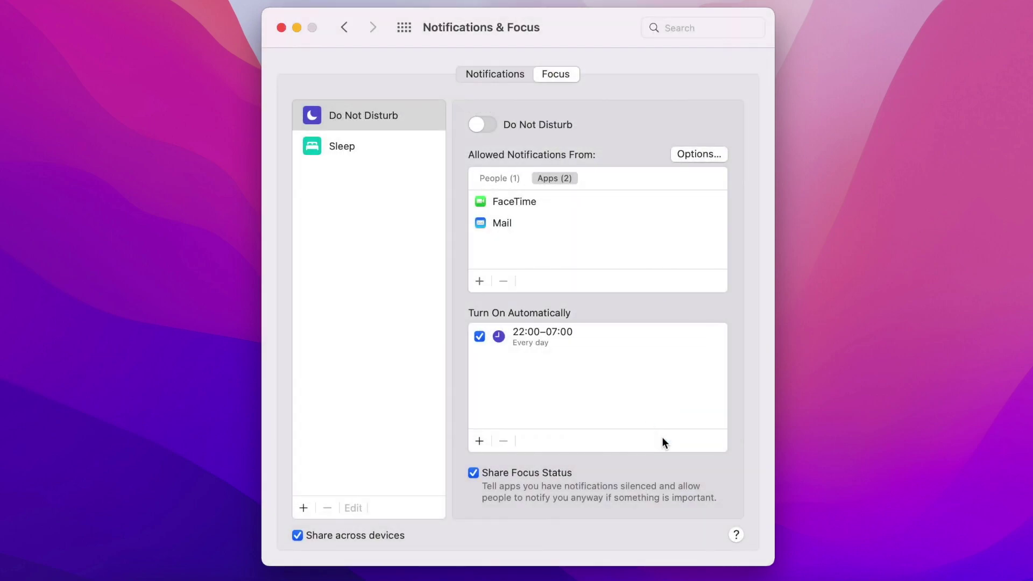
Remove FaceTime from the apps allowed to send notifications during Do Not Disturb.
left_click(505, 198)
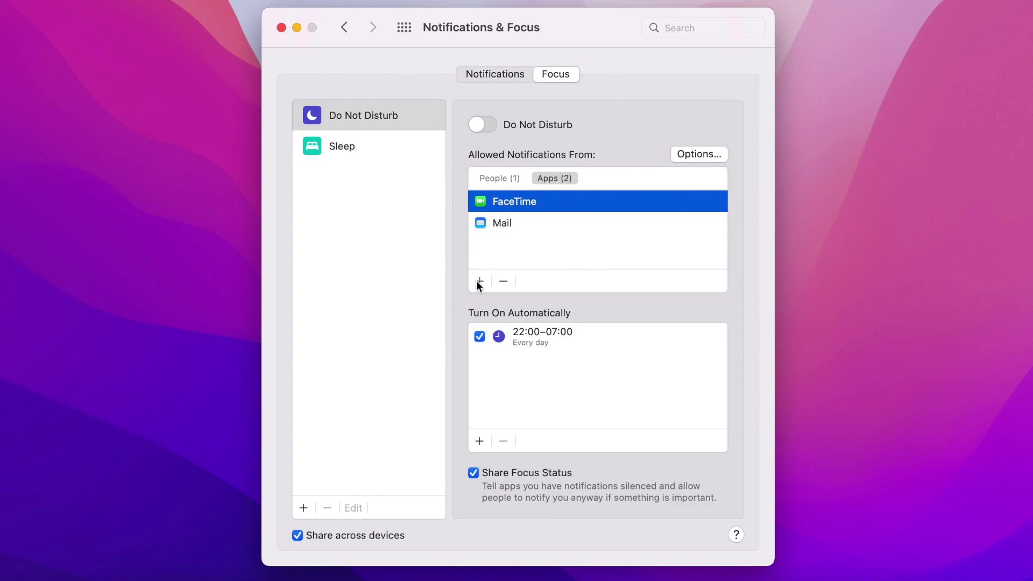
left_click(504, 282)
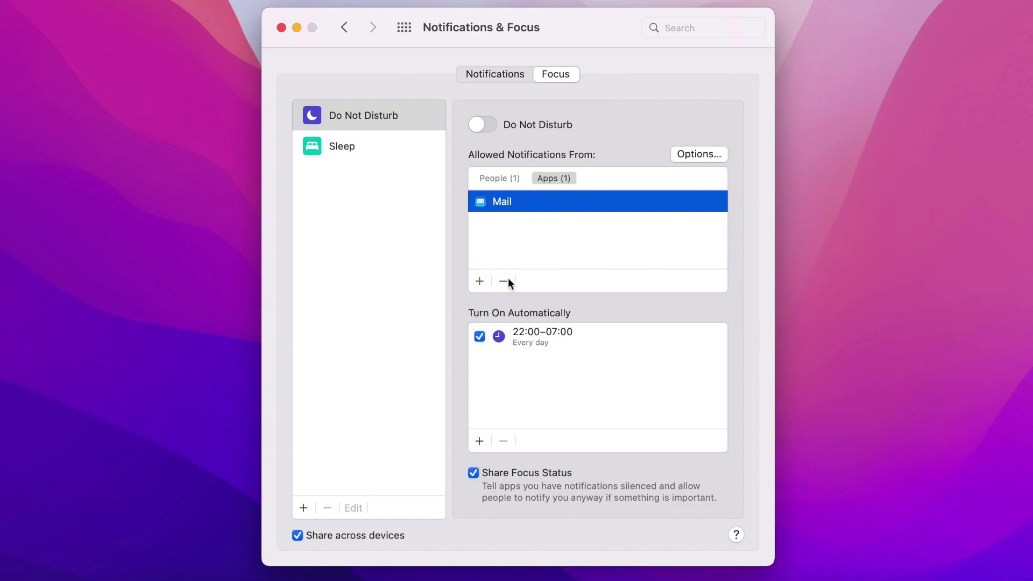
left_click(543, 246)
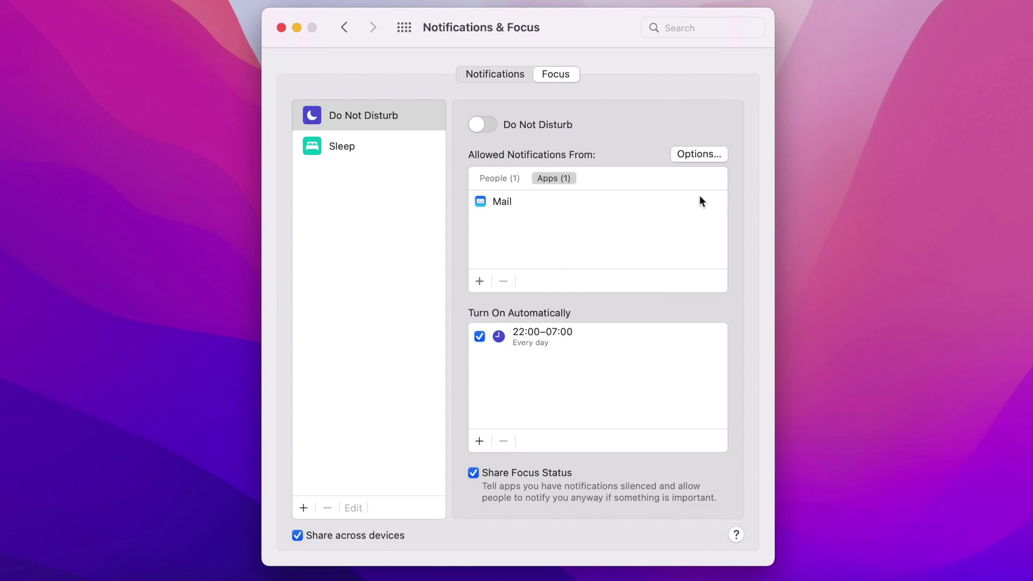
Set the Do Not Disturb options to allow calls from Everyone and turn off Allow repeated calls.
left_click(695, 155)
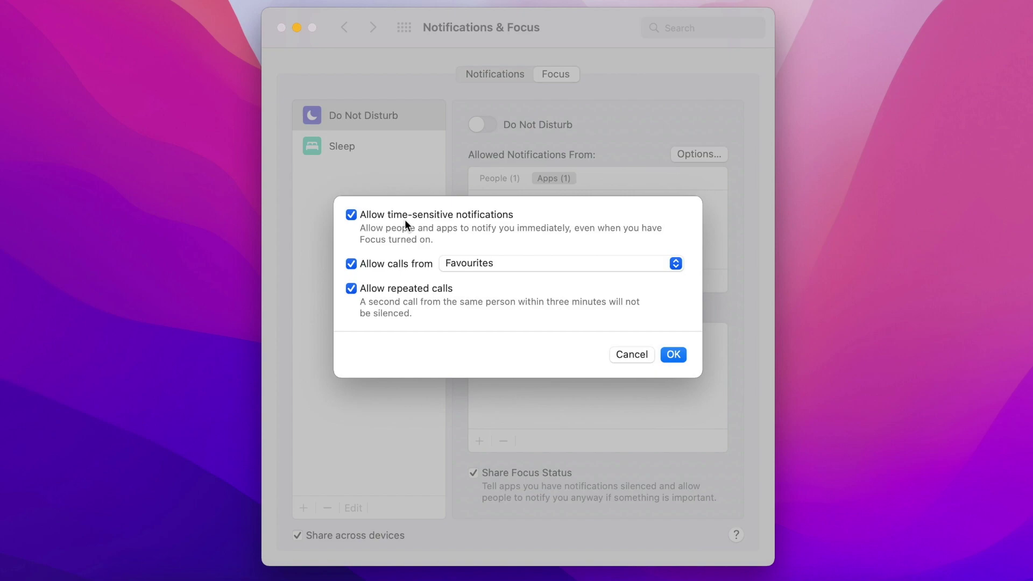
left_click(522, 263)
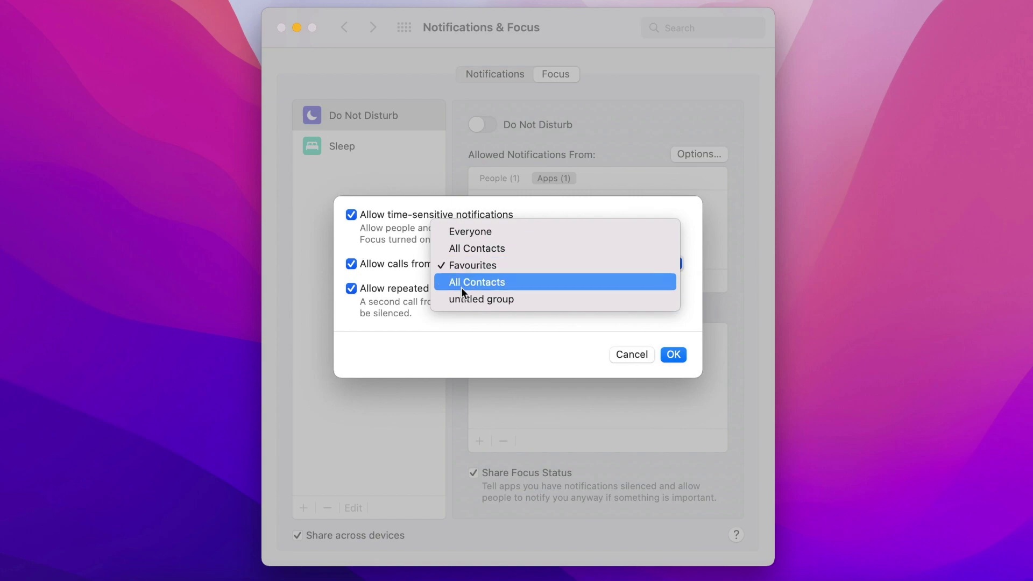
left_click(449, 233)
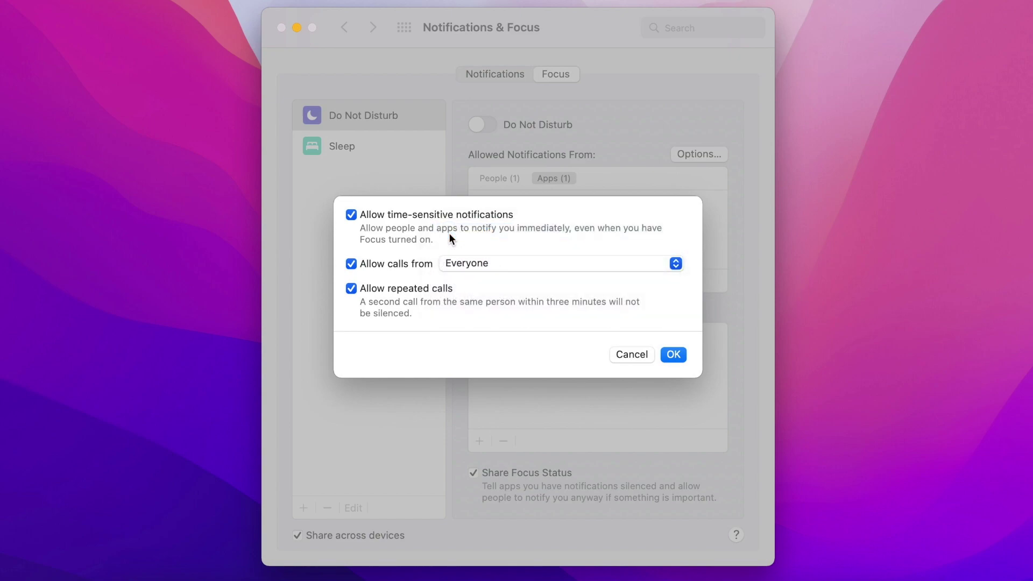
left_click(351, 289)
left_click(675, 355)
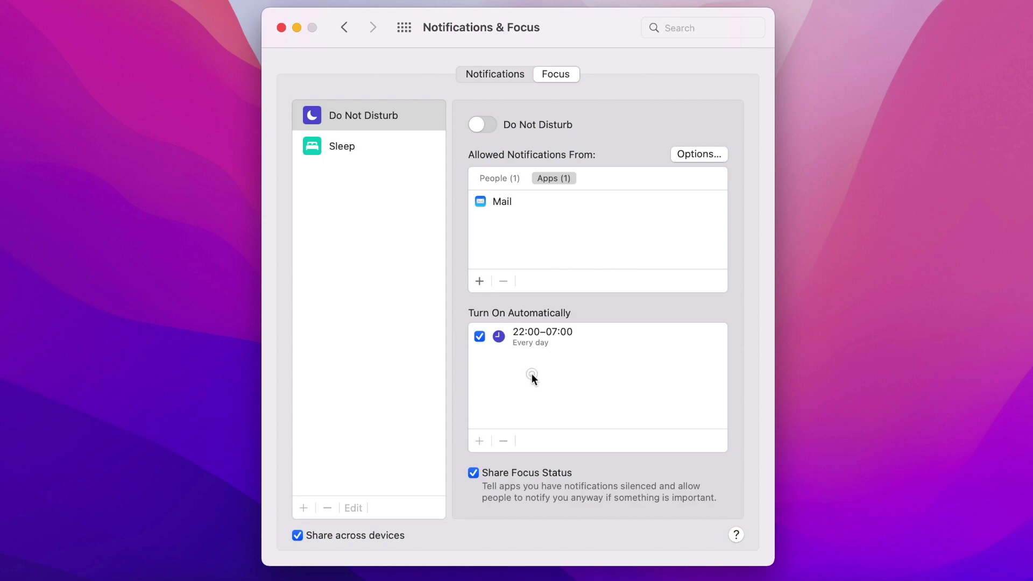
Open the daily 22:00–07:00 Do Not Disturb schedule for editing, review its times and weekdays, and close it.
right_click(541, 331)
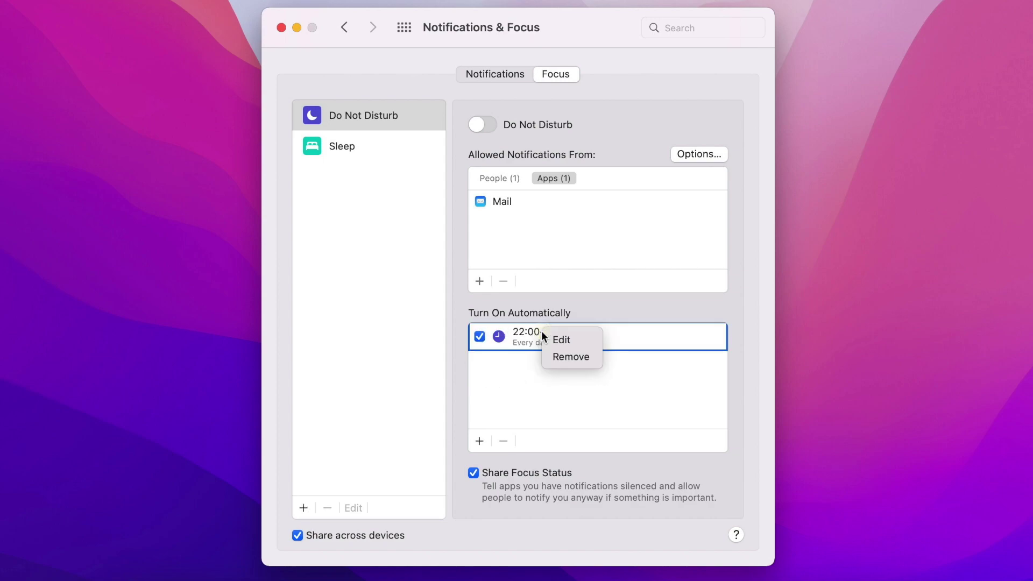
left_click(558, 341)
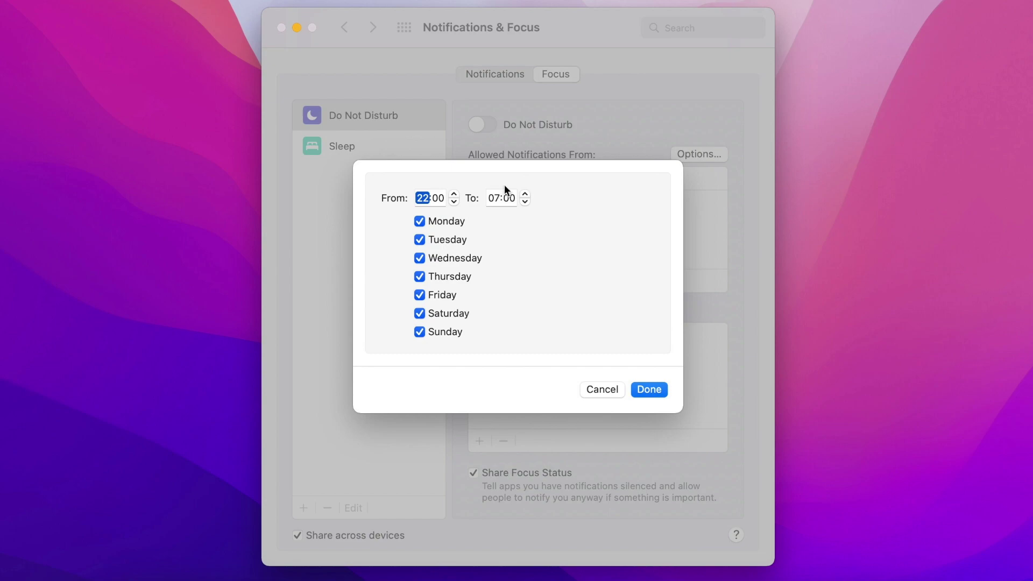
left_click(528, 198)
left_click(648, 391)
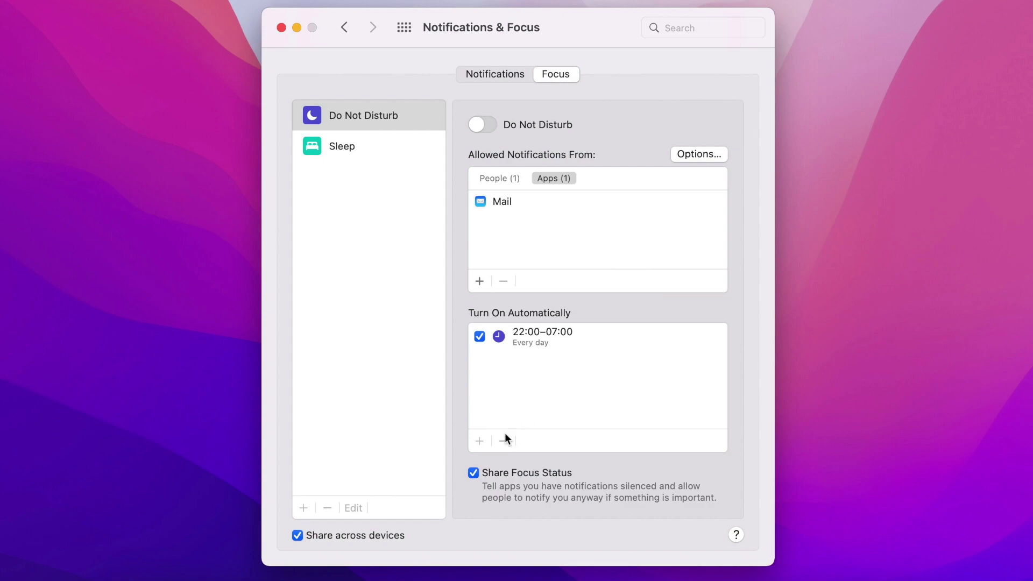
Add a location-based automation for Home to Do Not Disturb and remove it again.
left_click(483, 441)
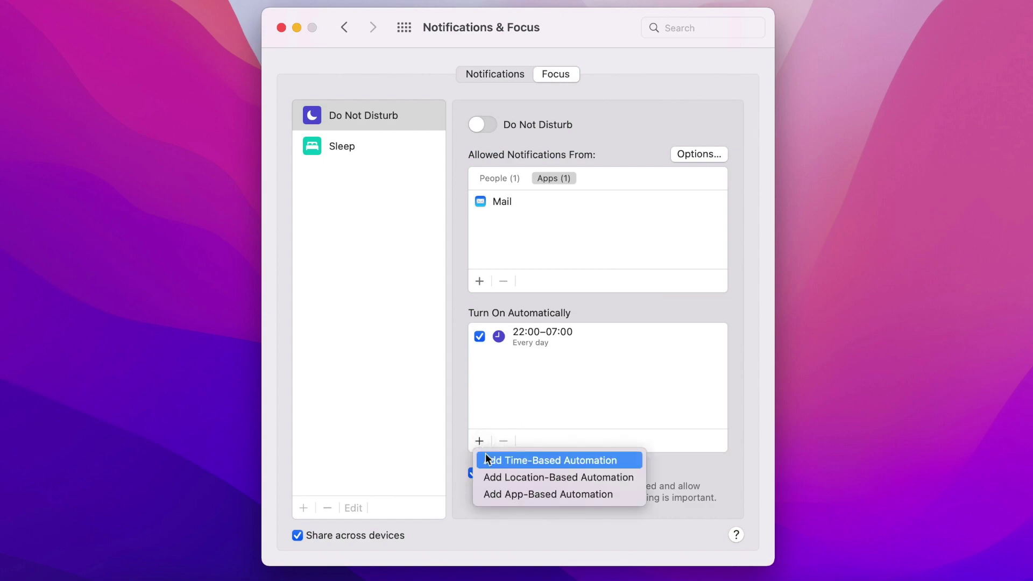
left_click(556, 478)
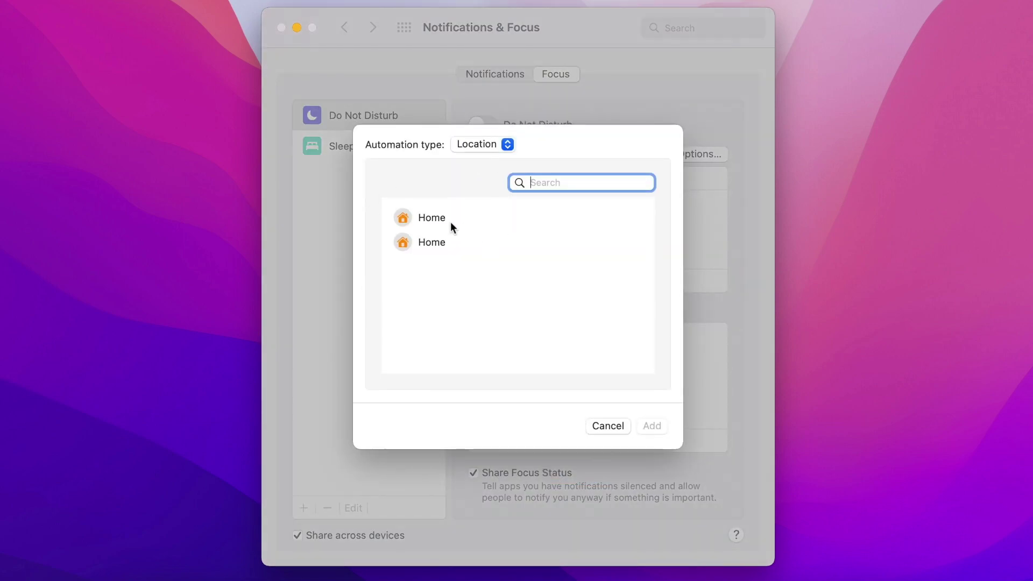
left_click(441, 219)
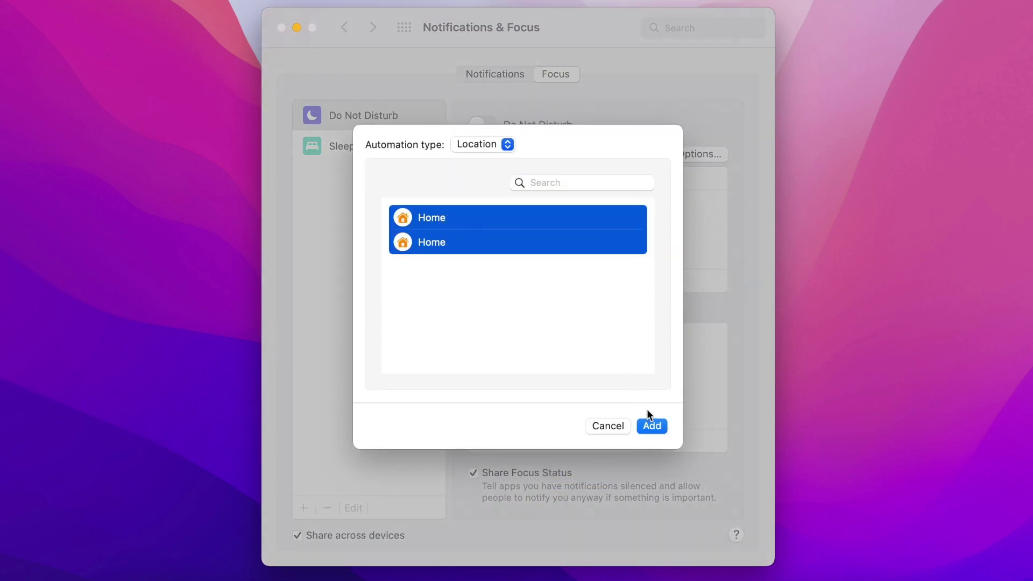
left_click(651, 426)
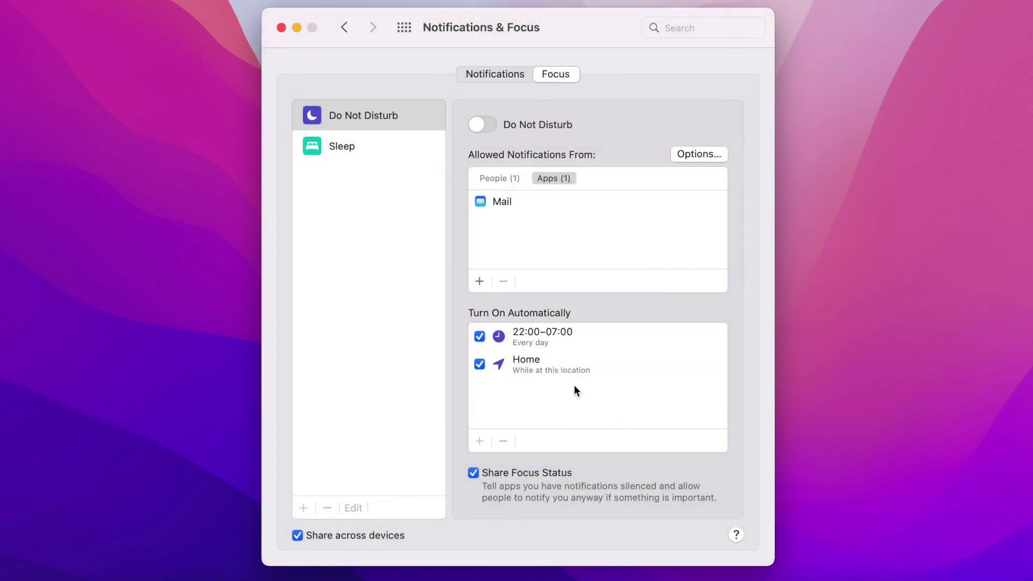
left_click(555, 360)
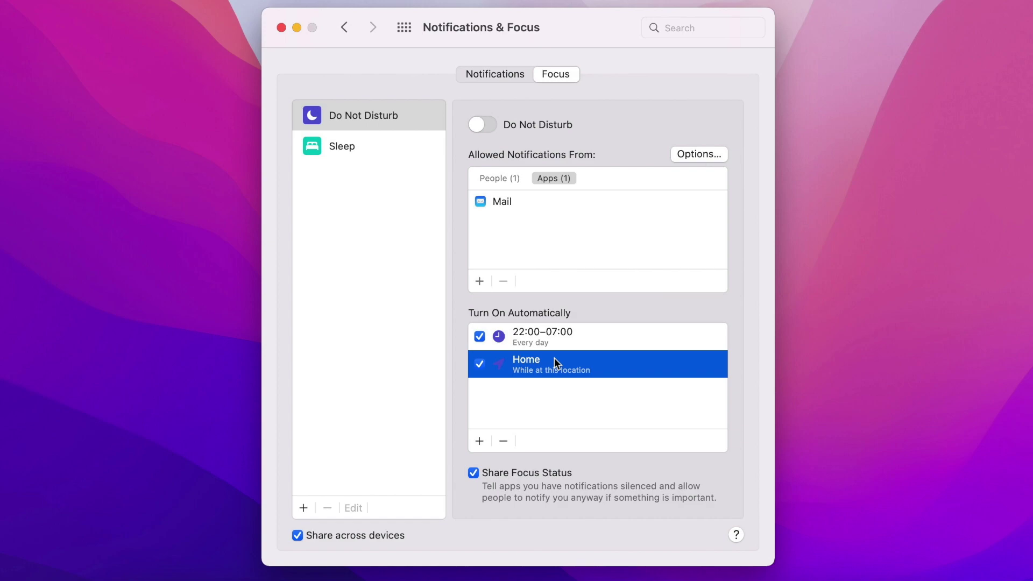
left_click(506, 447)
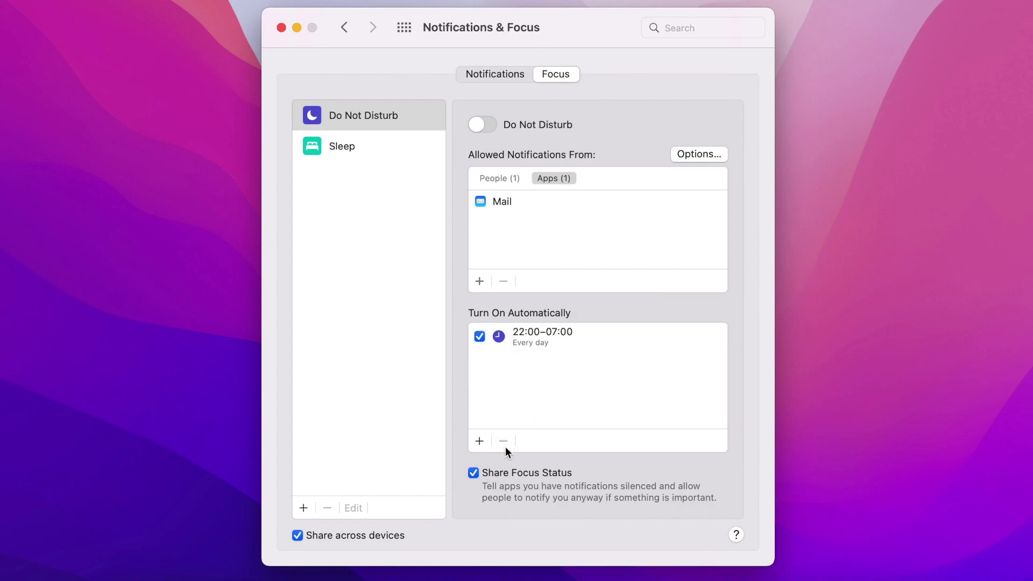
left_click(480, 440)
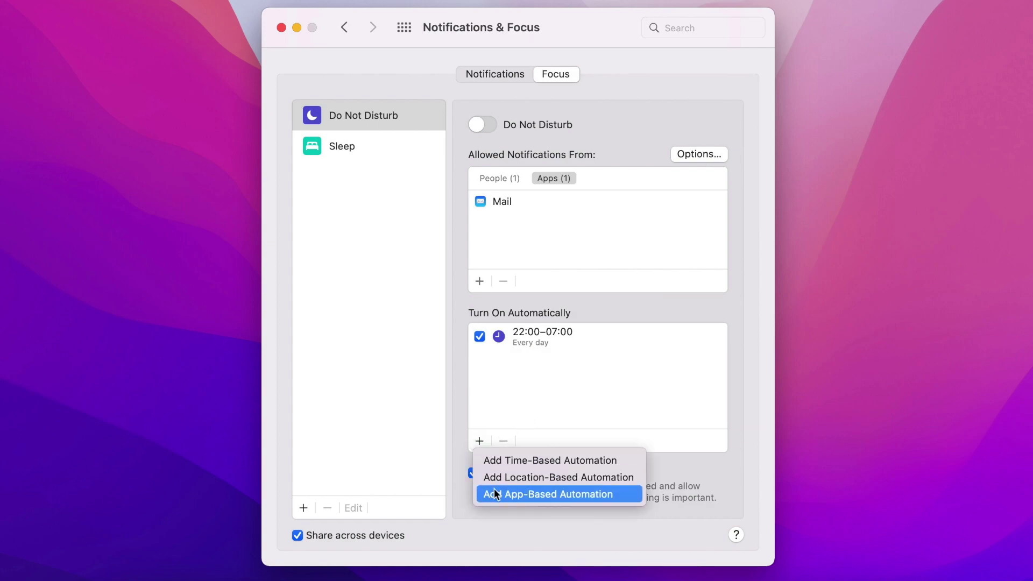
left_click(538, 498)
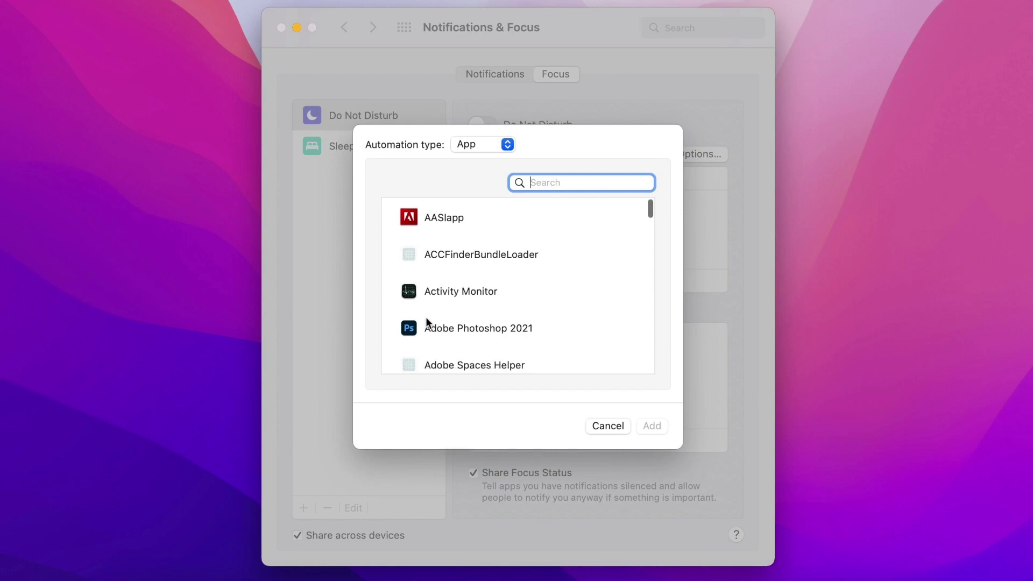
scroll(425, 318, "down", 10)
scroll(452, 331, "up", 10)
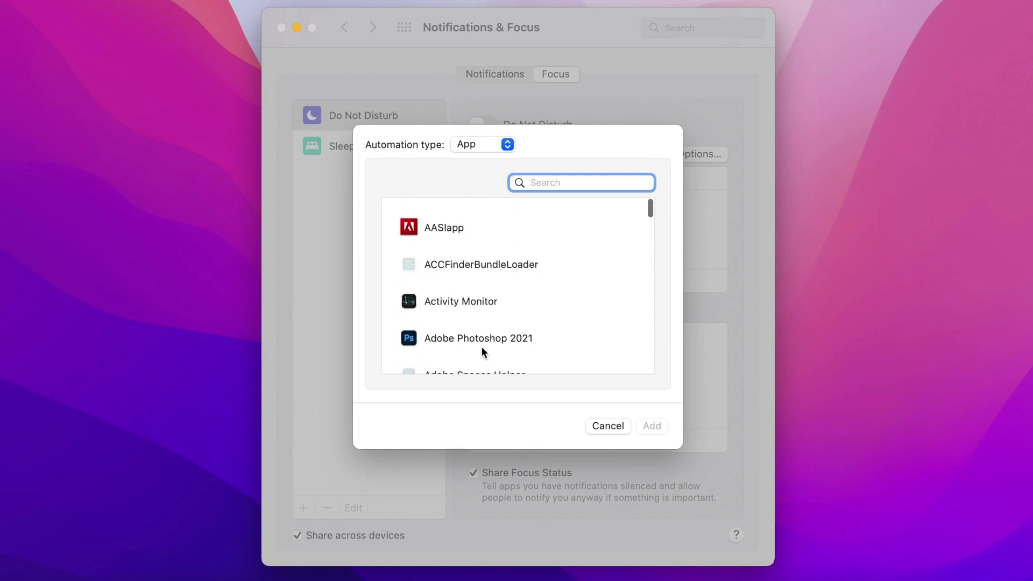
left_click(602, 426)
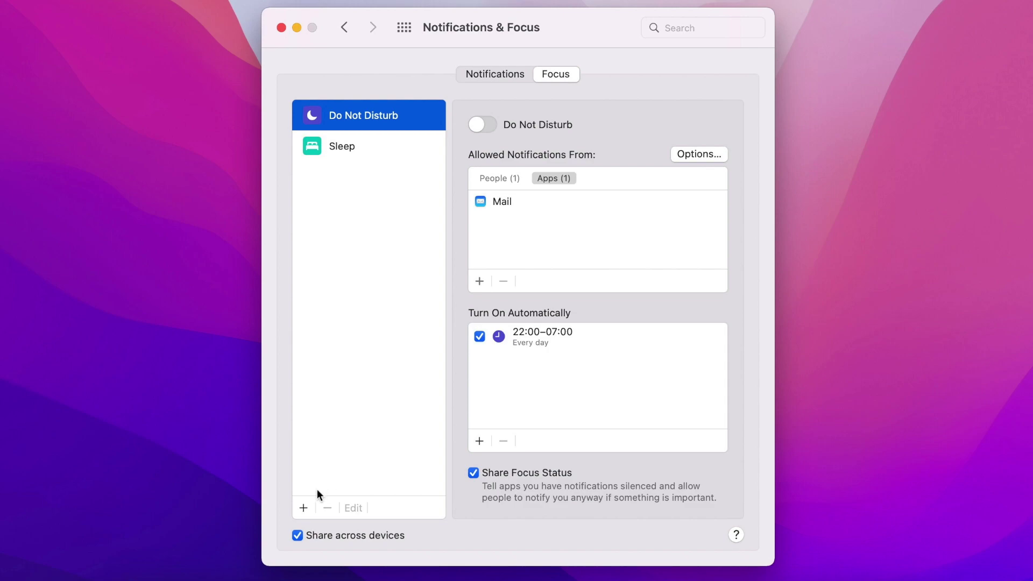
Create a custom Focus named Work with the red colour and the briefcase icon.
left_click(303, 507)
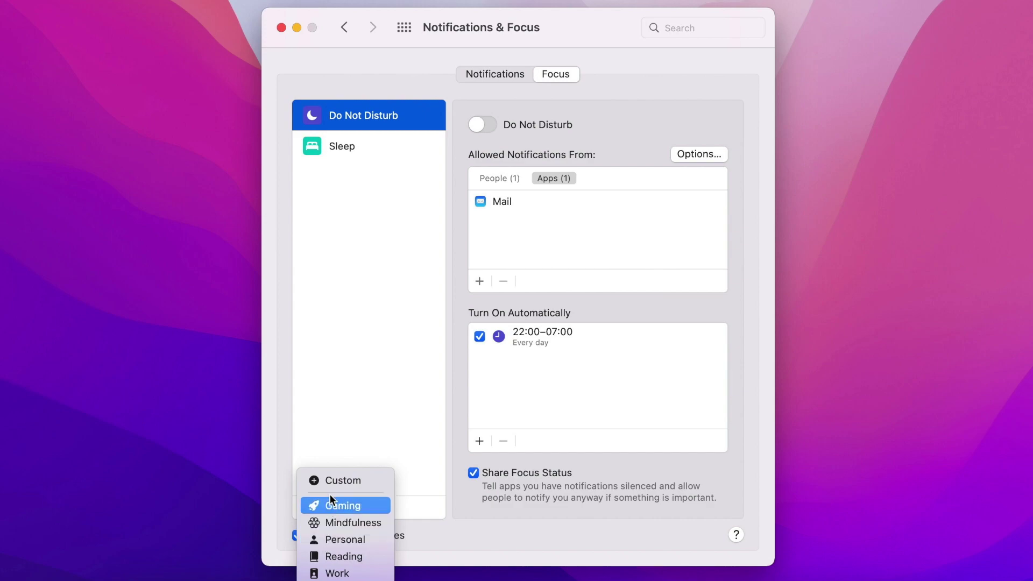
left_click(334, 480)
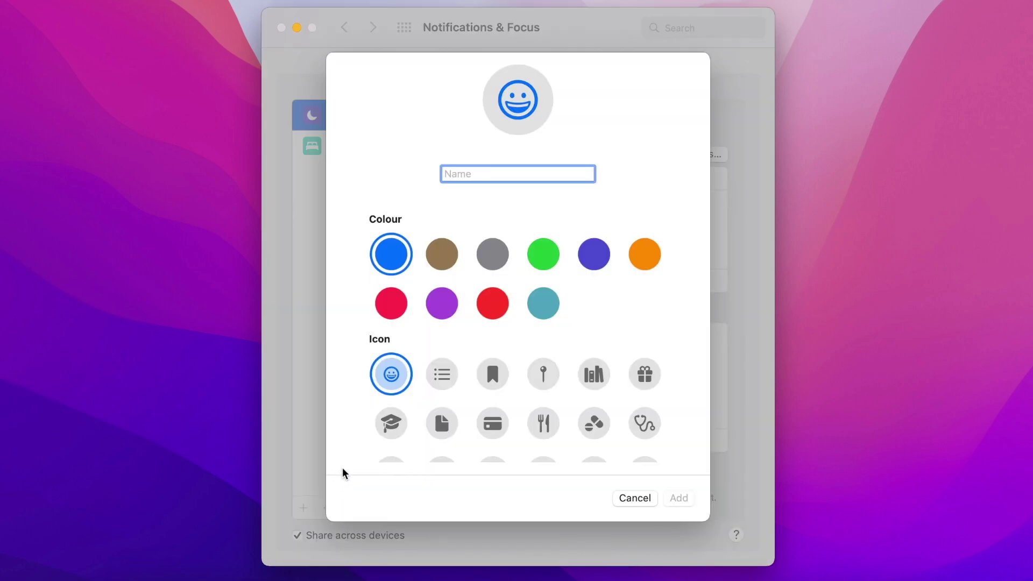
left_click(494, 305)
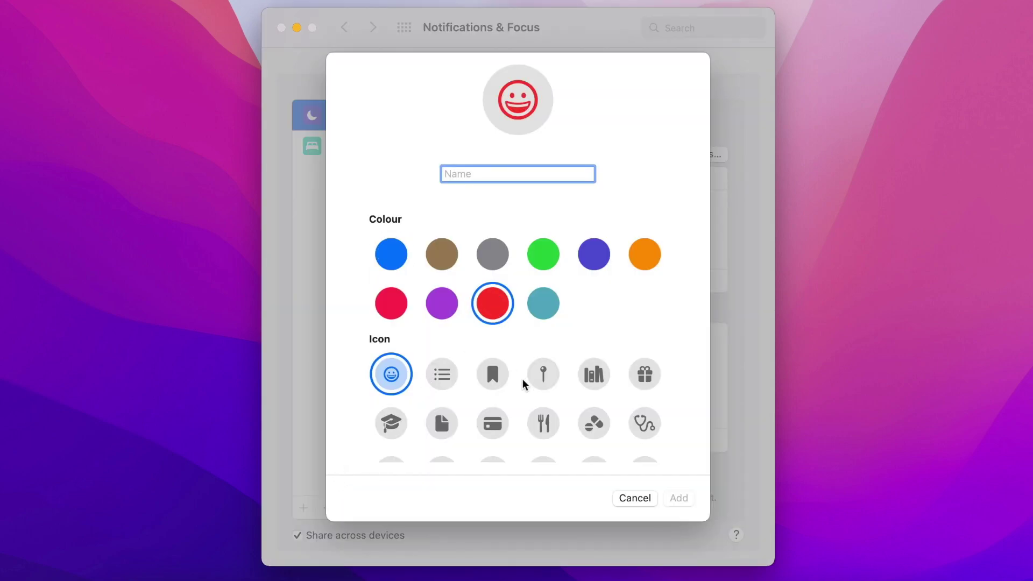
scroll(529, 396, "down", 5)
left_click(484, 418)
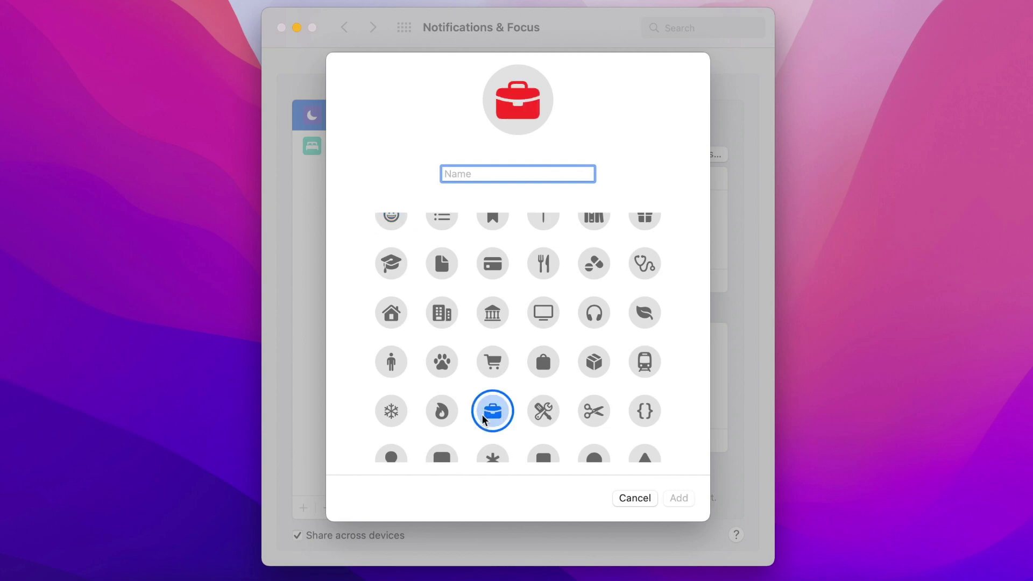
type("Work")
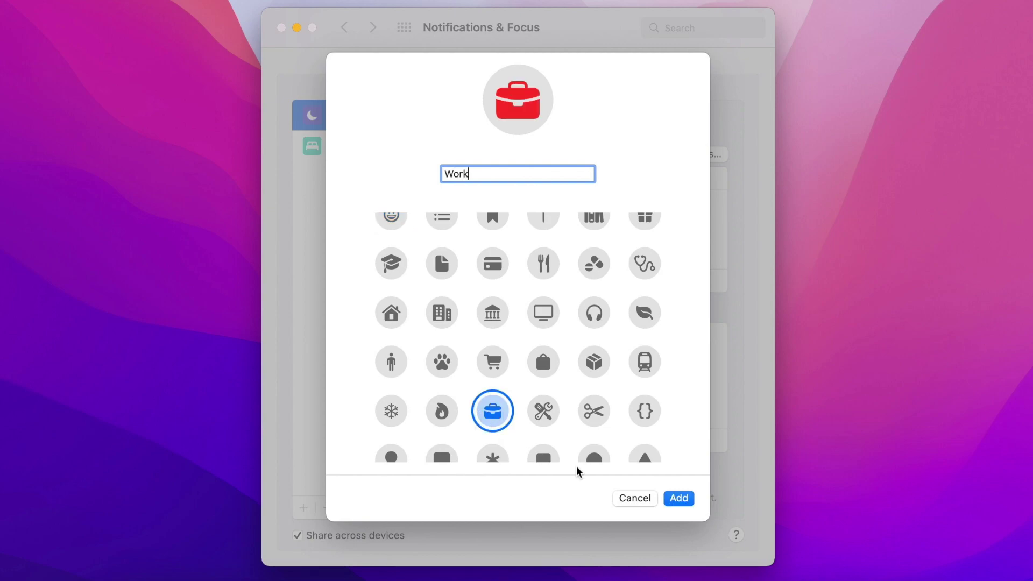
left_click(679, 497)
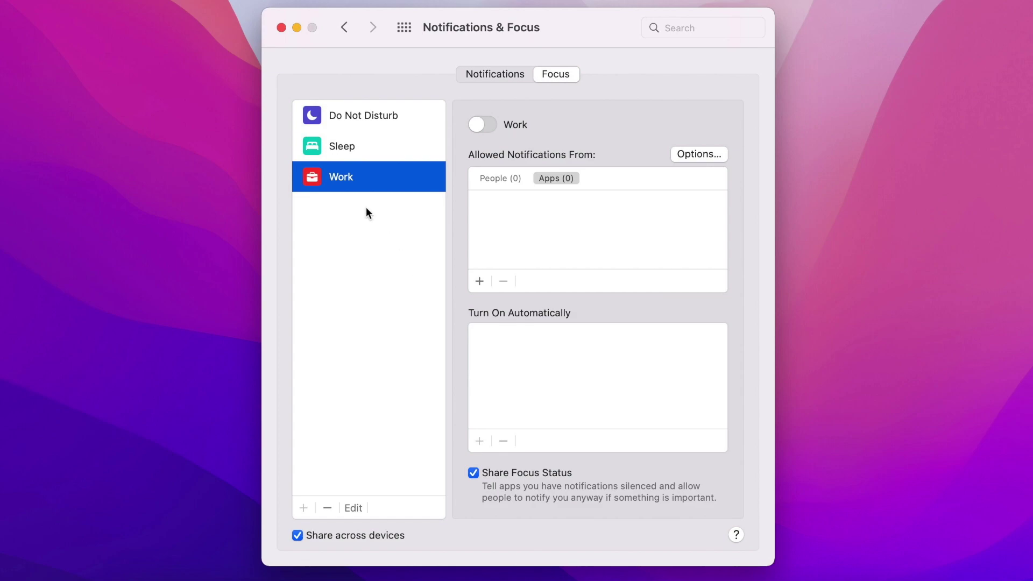
Add an app-based automation that turns on the Work Focus while using Final Cut Pro.
left_click(479, 440)
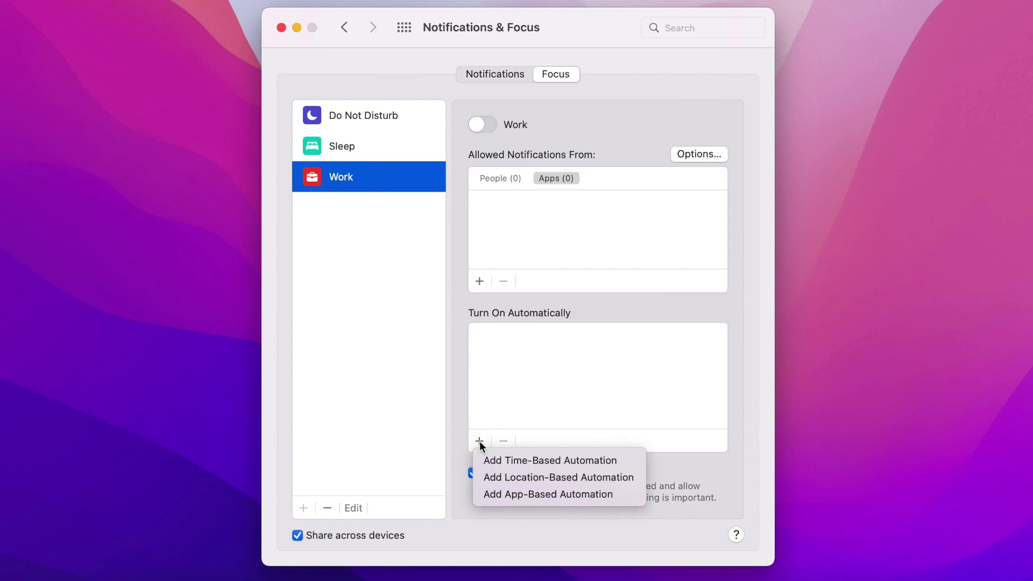
left_click(515, 493)
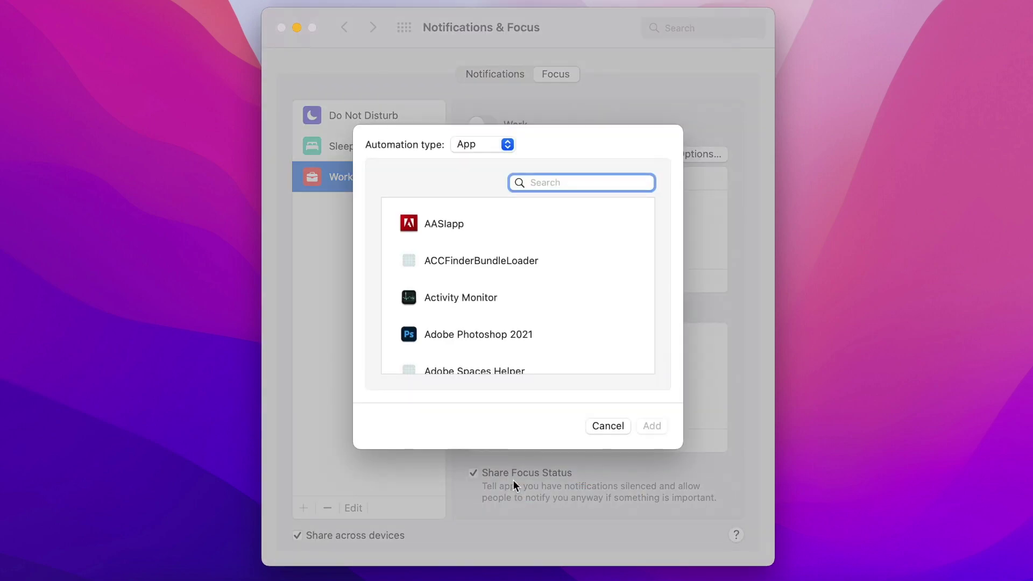
left_click(499, 340)
scroll(500, 343, "down", 20)
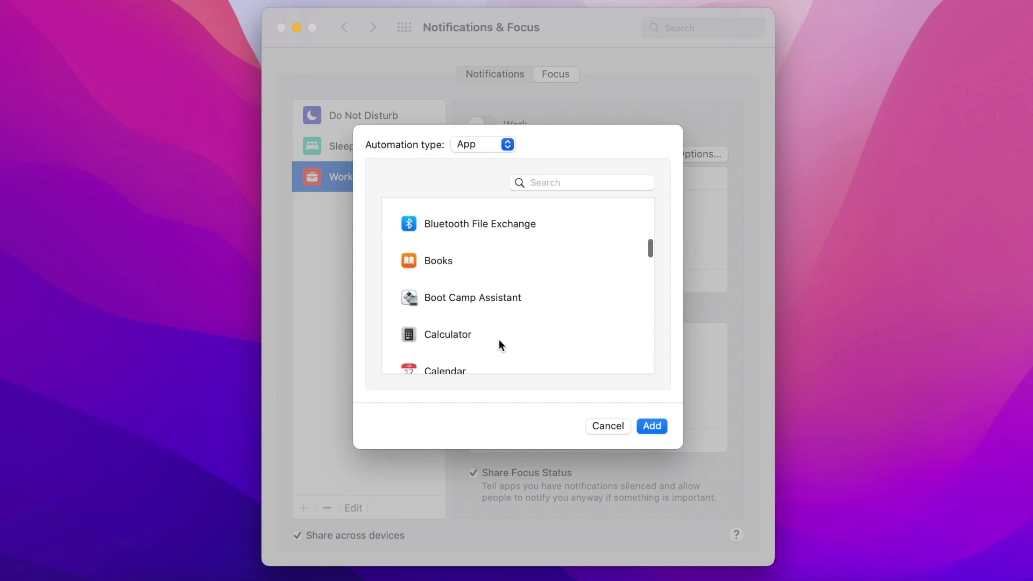
scroll(499, 343, "down", 10)
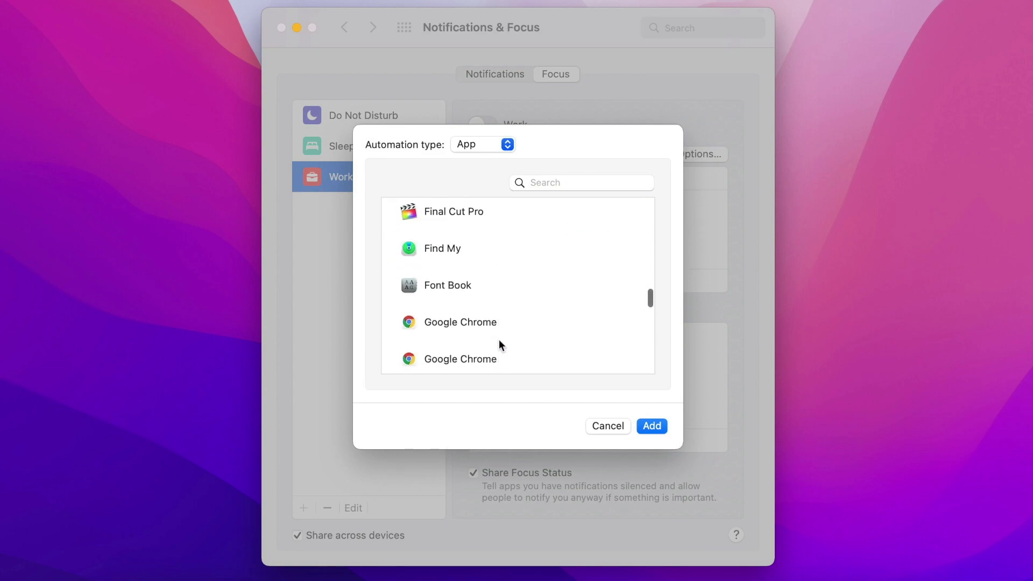
left_click(447, 210)
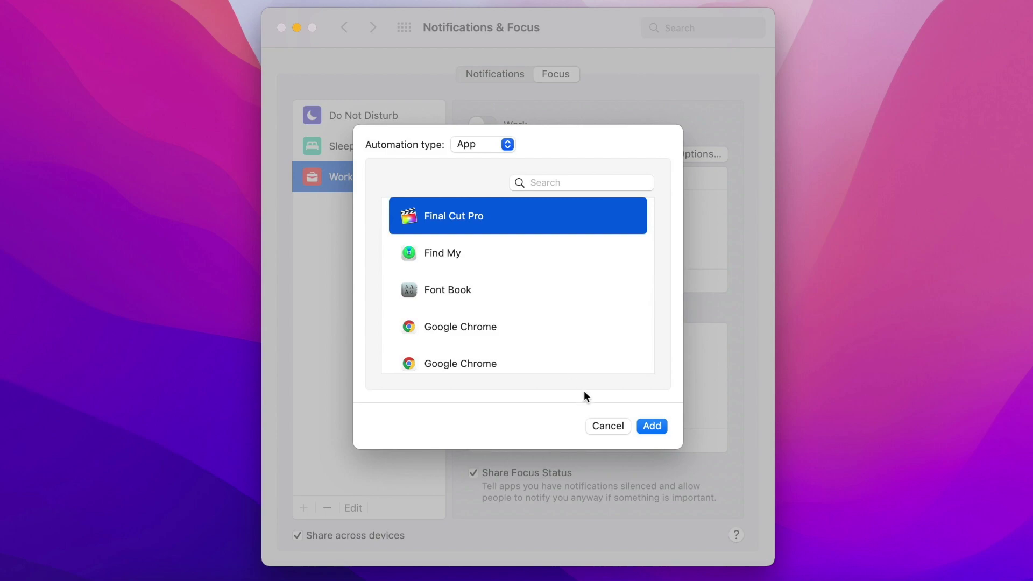
left_click(650, 425)
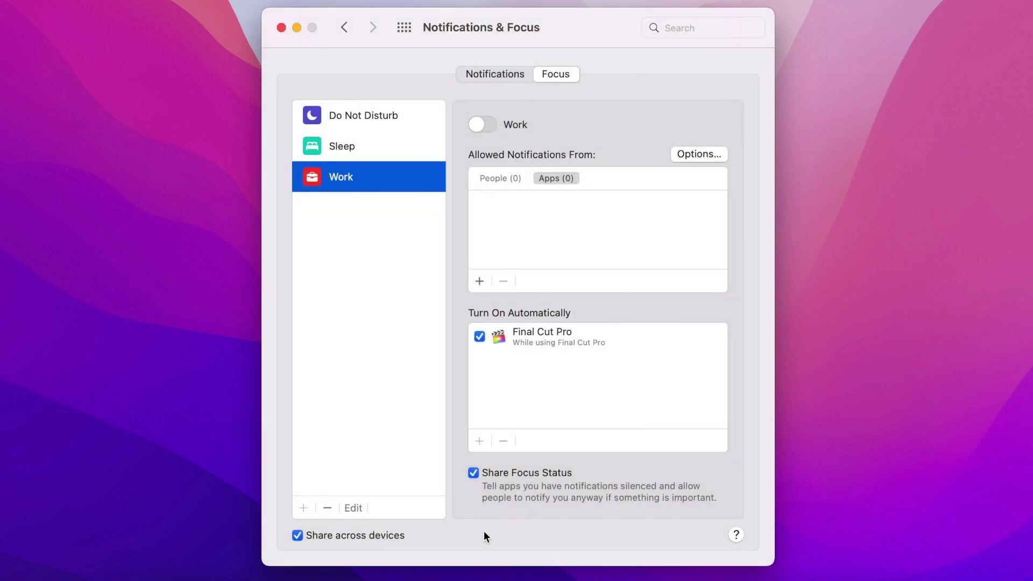
Create a custom Focus named Reading with the brown colour and the bookshelf icon.
left_click(303, 508)
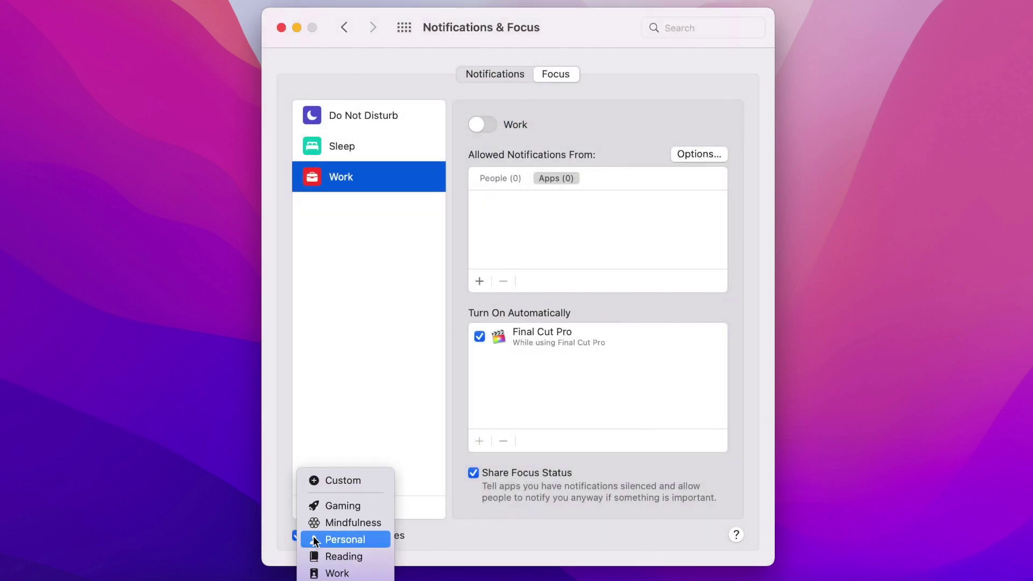
left_click(348, 479)
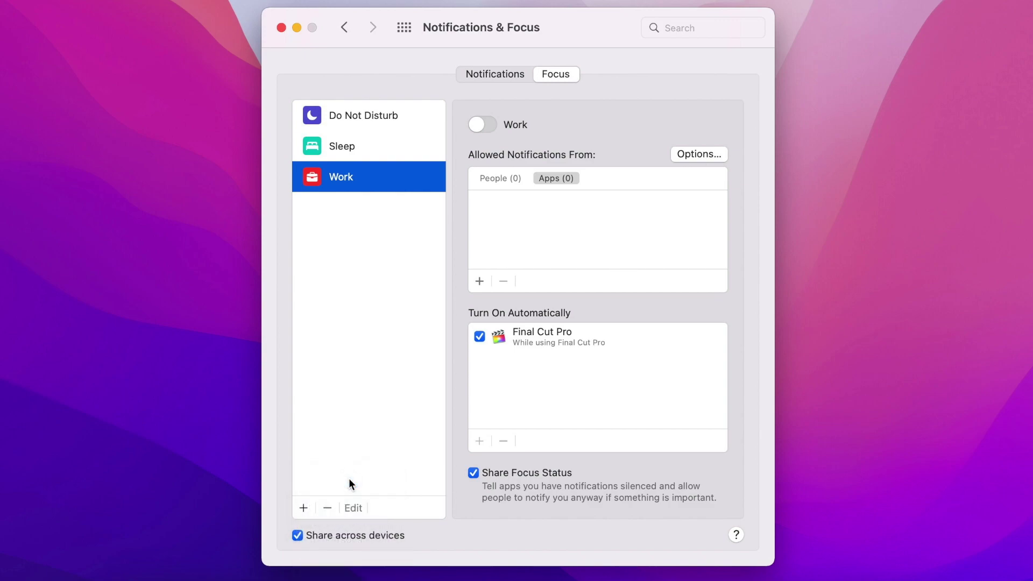
type("Reading")
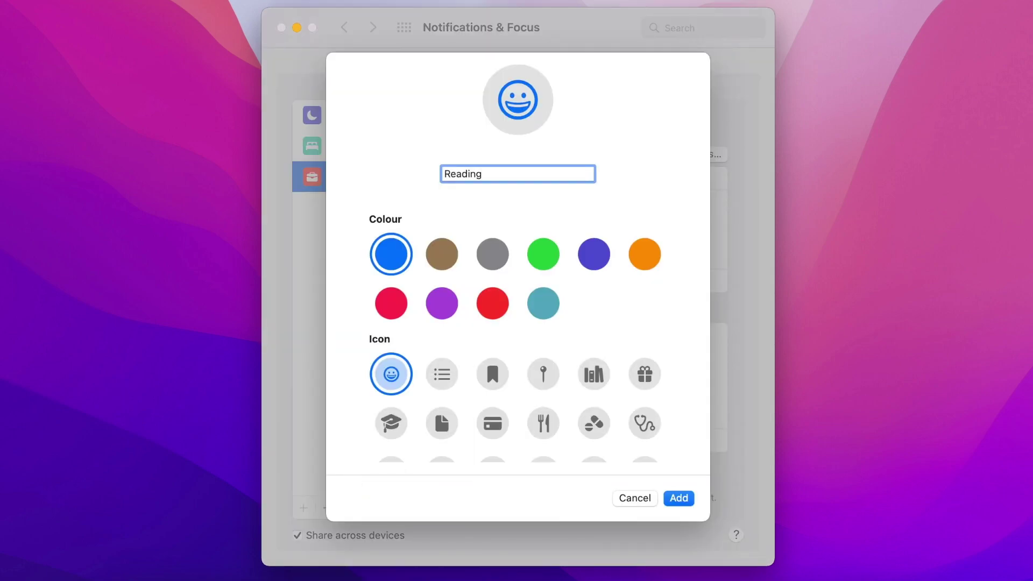
left_click(441, 253)
scroll(490, 425, "down", 5)
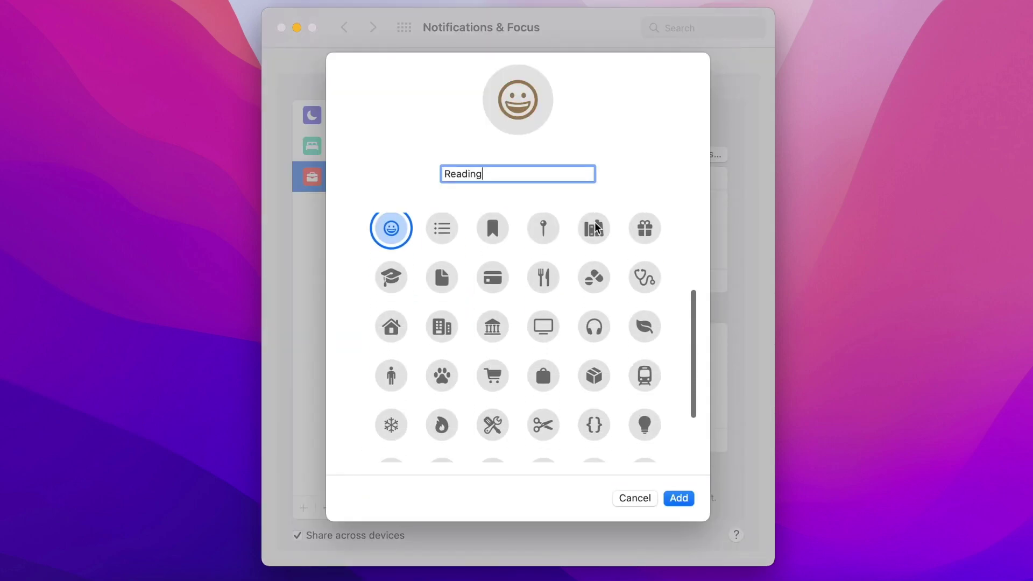
left_click(598, 237)
left_click(680, 497)
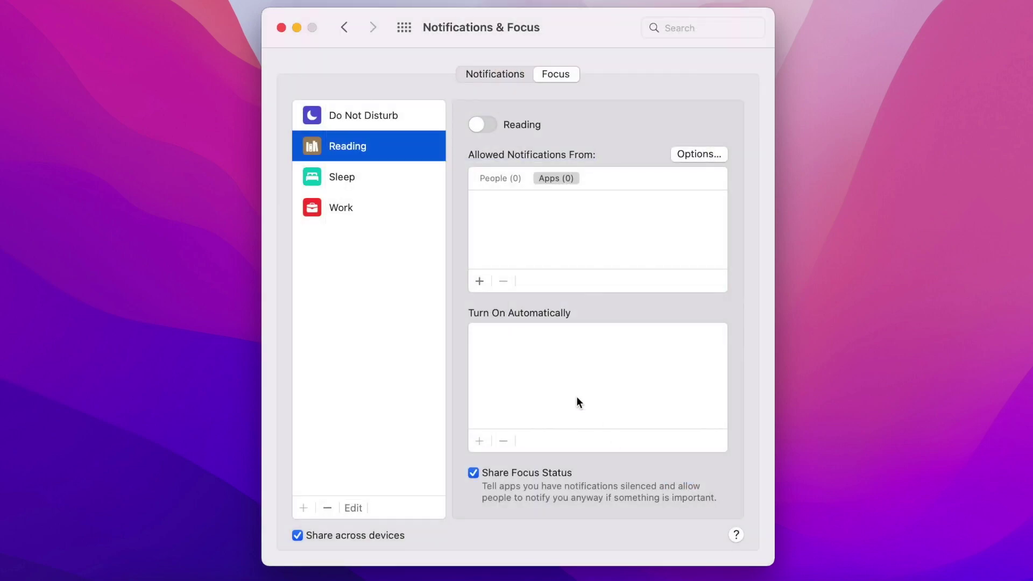
Allow FaceTime, Mail and Messages to send notifications during the Reading Focus.
left_click(480, 281)
scroll(428, 353, "down", 2)
left_click(444, 338)
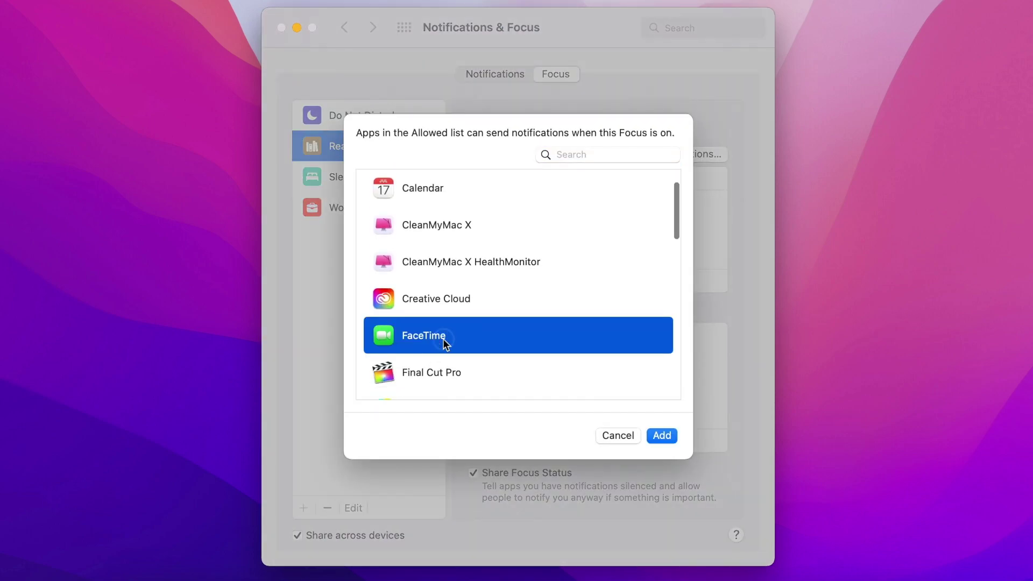
scroll(444, 338, "down", 8)
left_click(419, 332)
scroll(417, 332, "down", 5)
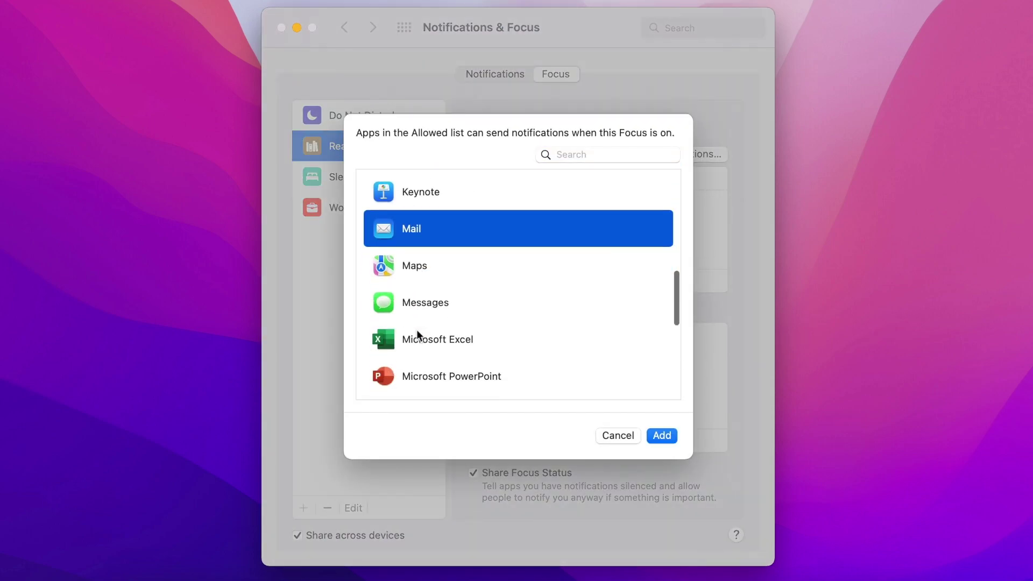
left_click(436, 277, "super")
scroll(530, 371, "down", 6)
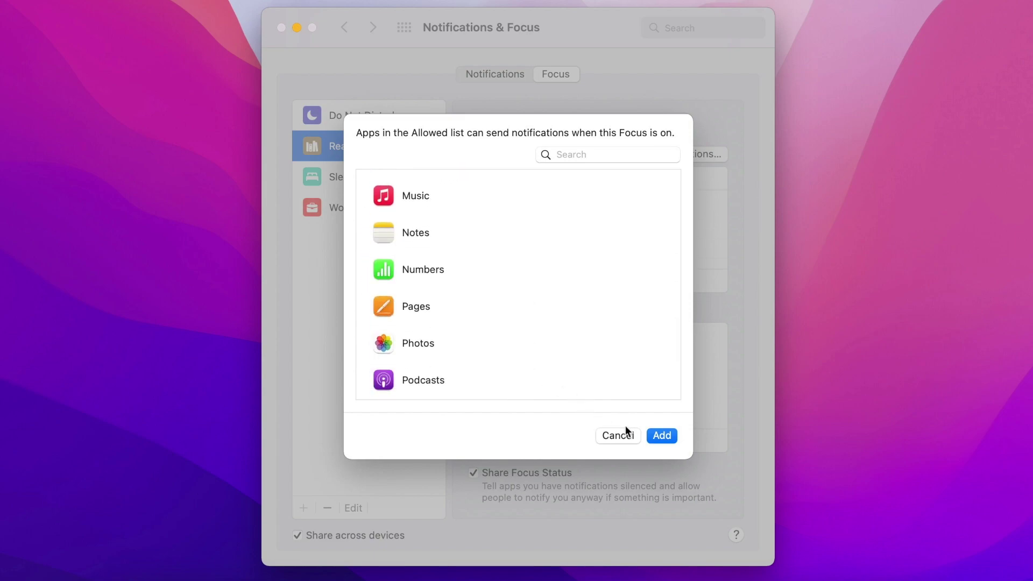
left_click(662, 435)
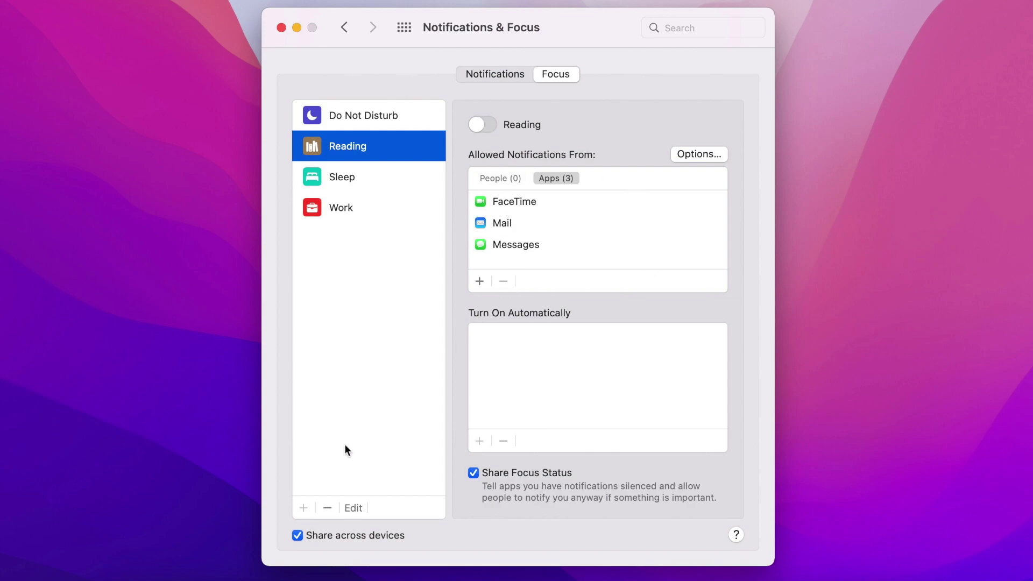
Add the predefined Gaming Focus to the list of Focus modes.
left_click(313, 507)
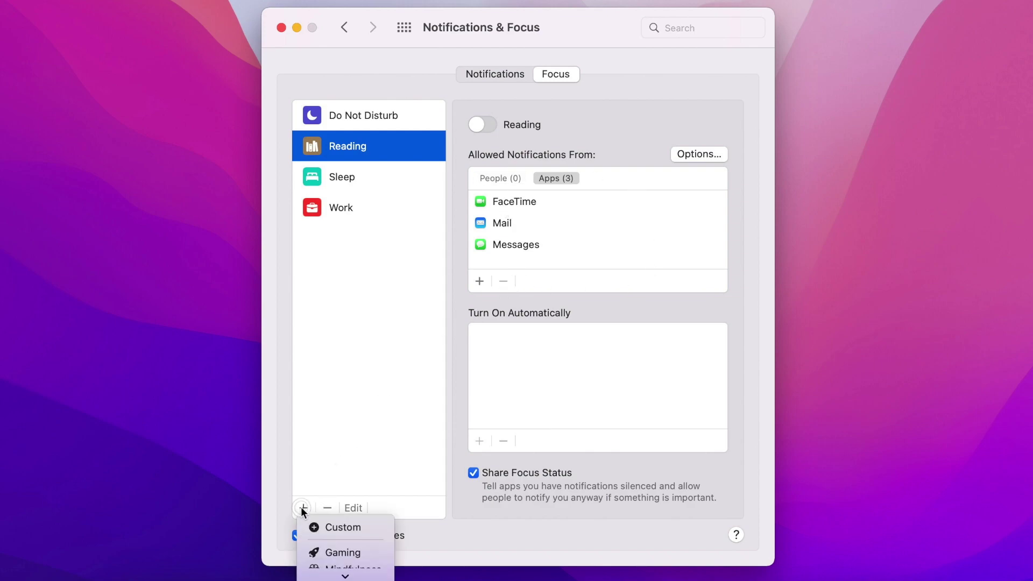
left_click(350, 552)
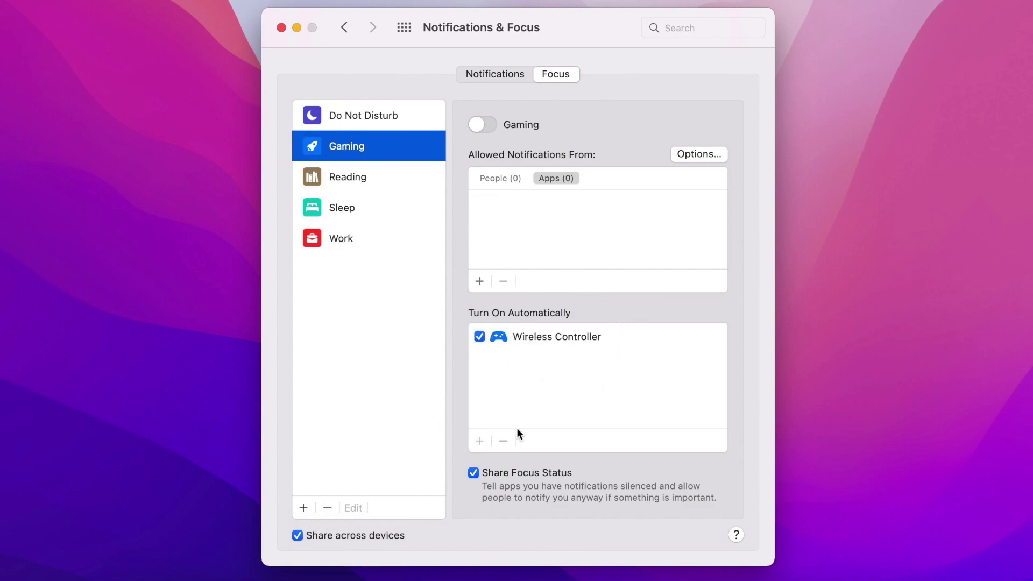
left_click(525, 399)
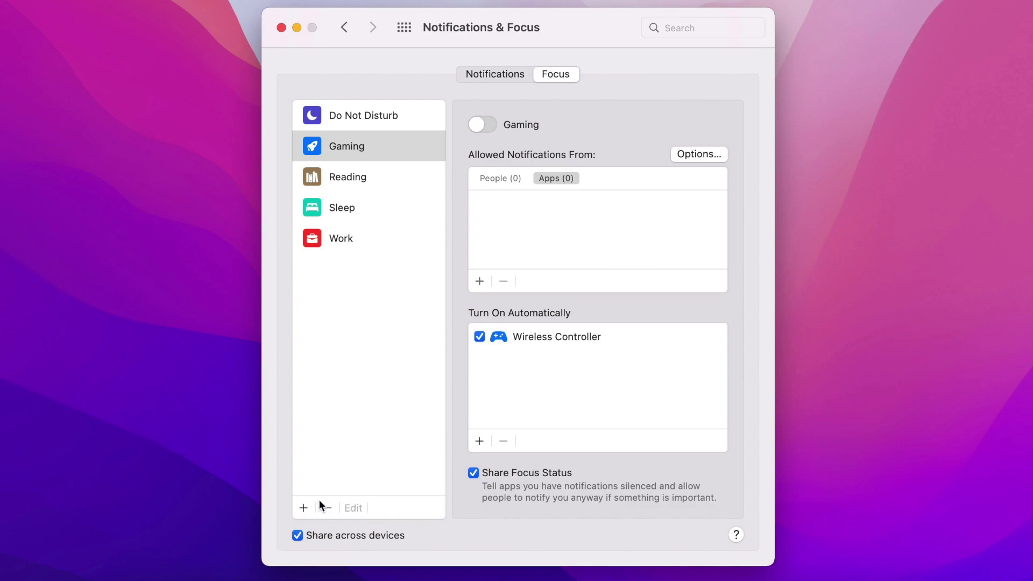
Turn off sharing Focus across devices, acknowledge the notice, and turn sharing back on.
left_click(295, 534)
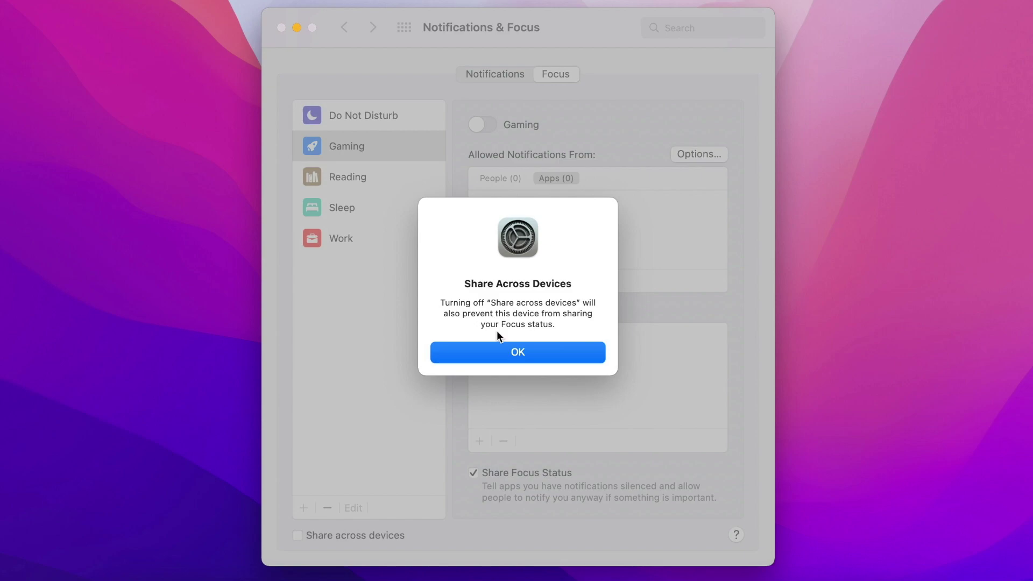
left_click(508, 350)
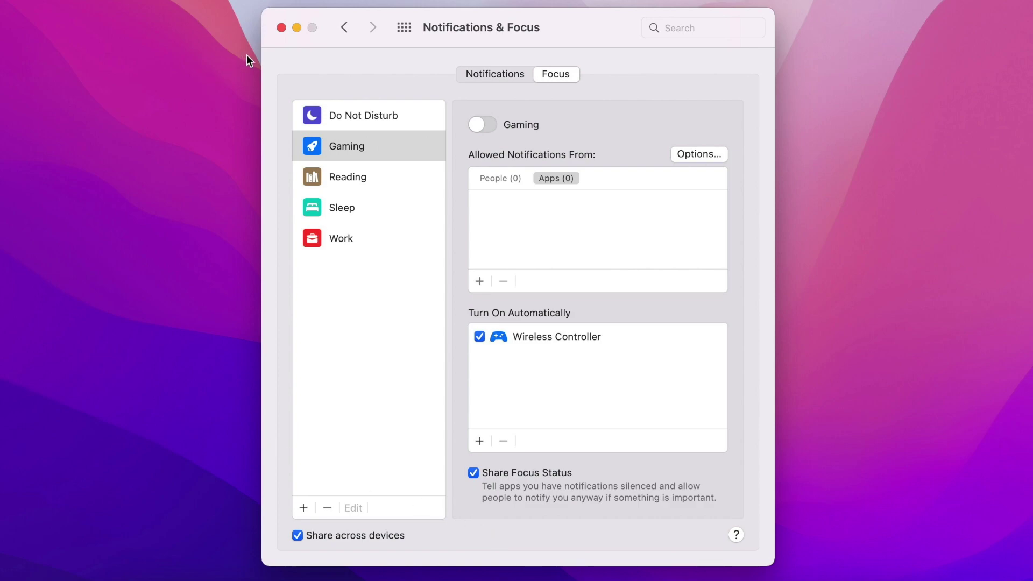
Close the Notifications & Focus preferences and turn on the Reading Focus from Control Centre.
left_click(280, 27)
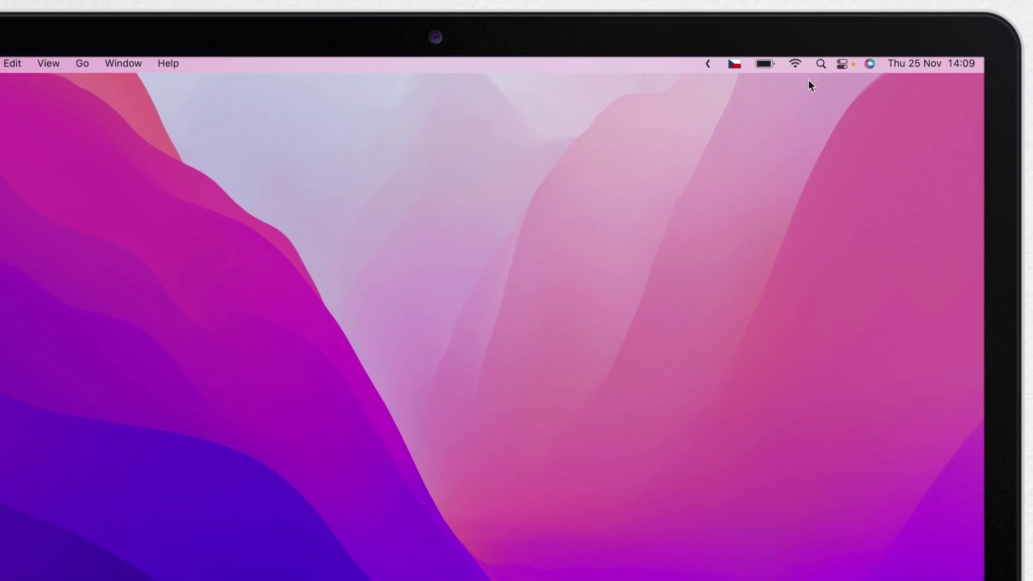
left_click(842, 65)
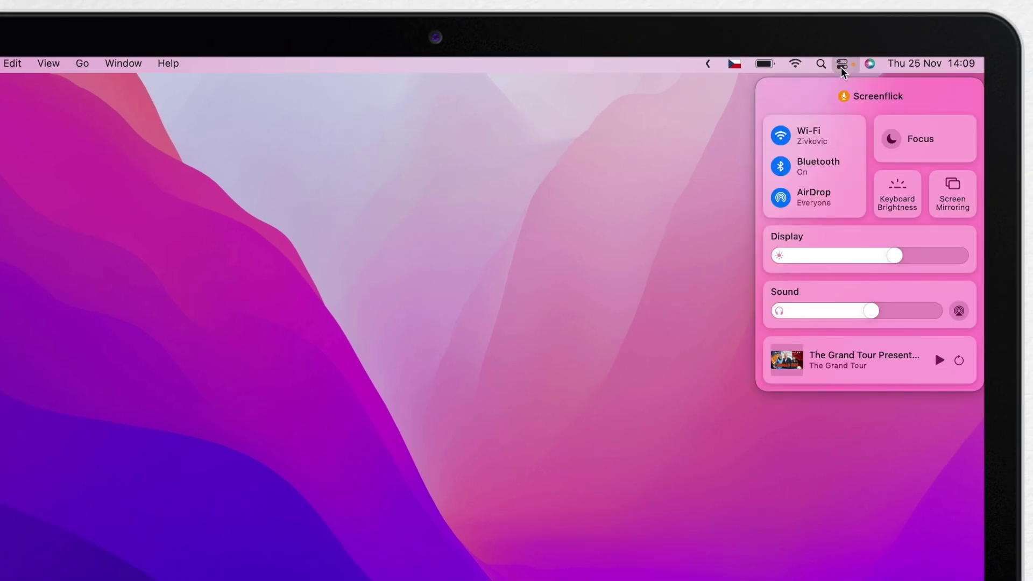
left_click(925, 144)
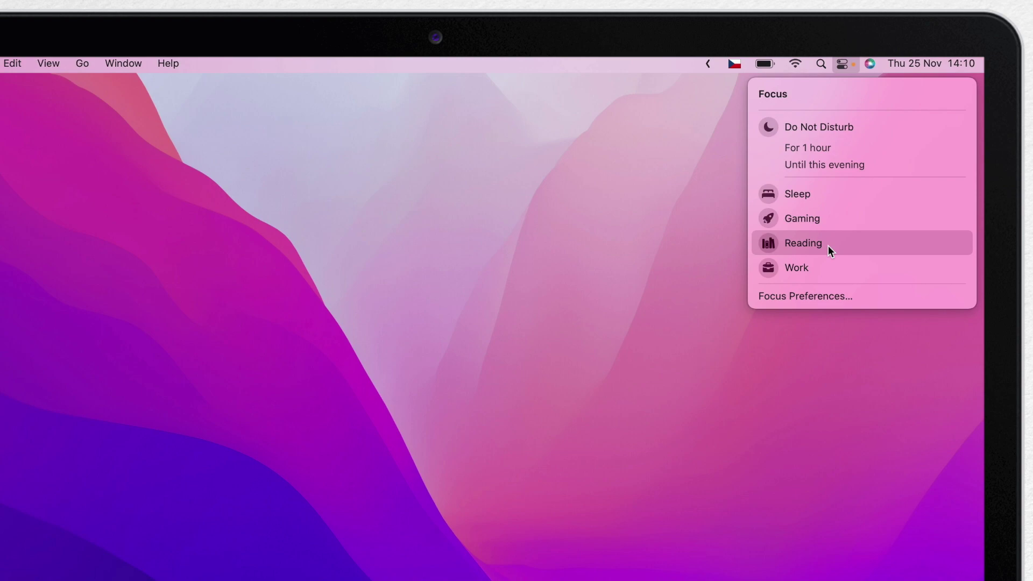
left_click(848, 243)
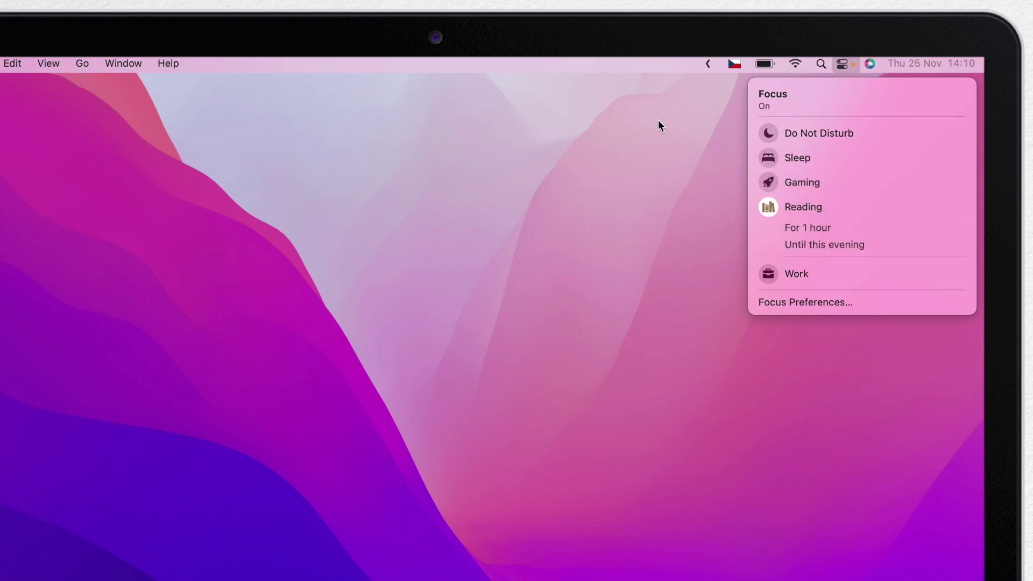
left_click(554, 257)
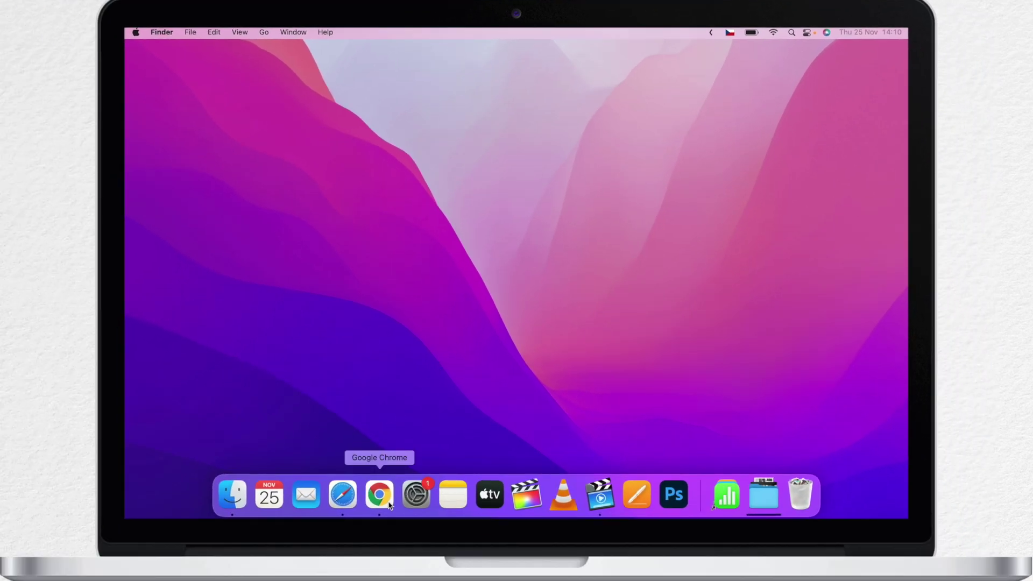
Set Focus to show in the menu bar through the Dock & Menu Bar settings in System Preferences.
left_click(414, 499)
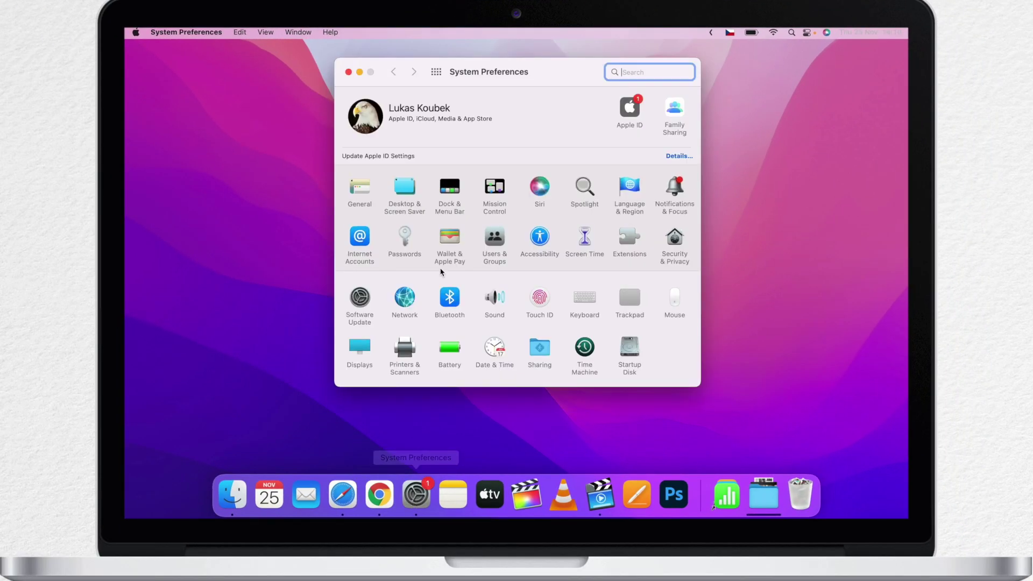
left_click(452, 187)
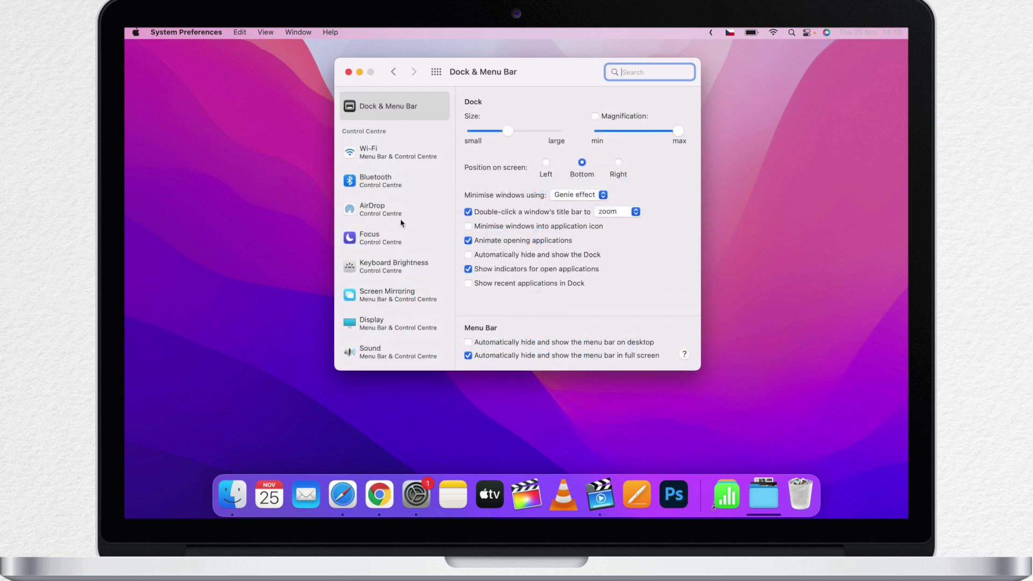
left_click(371, 237)
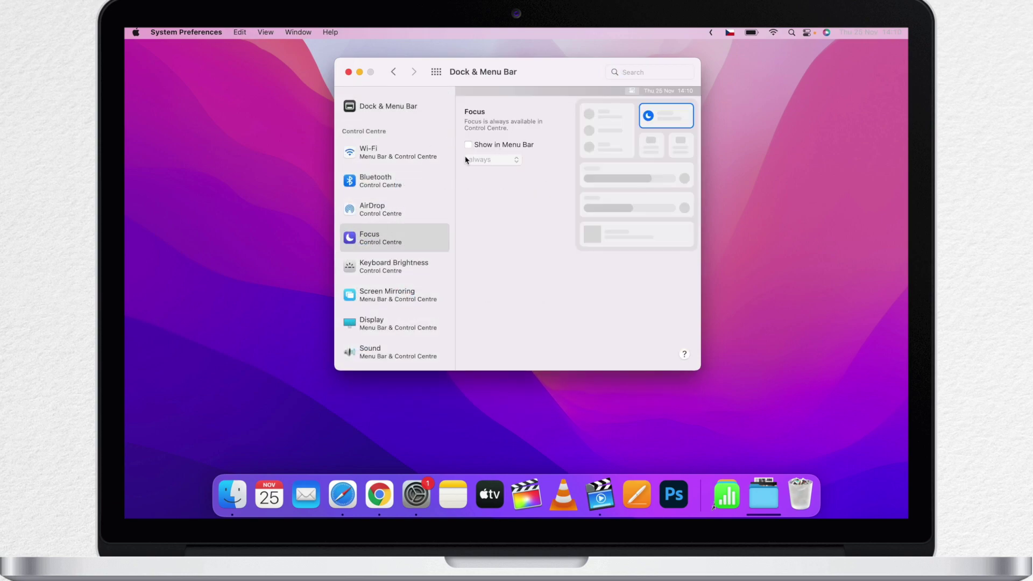
left_click(468, 145)
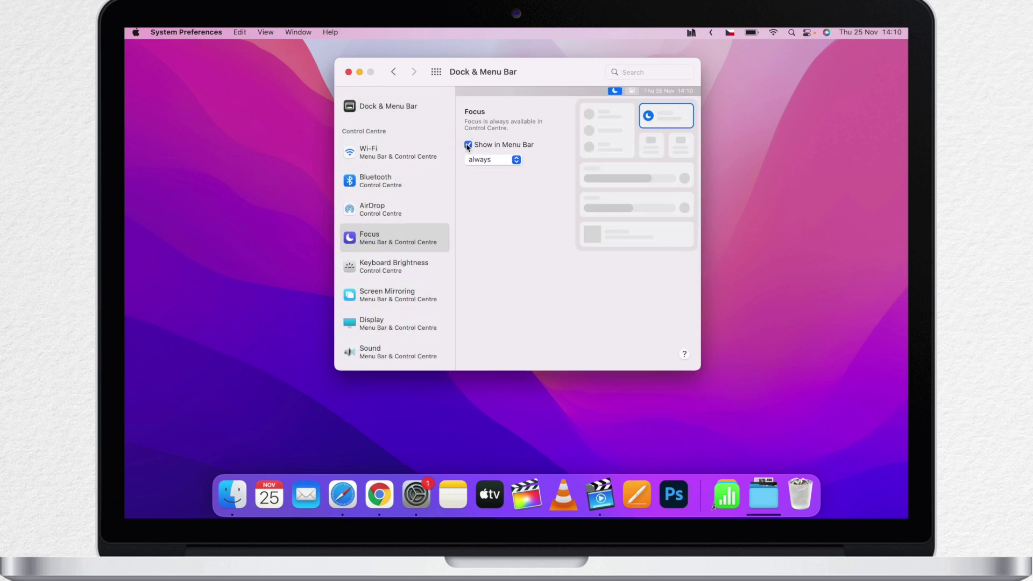
Set Focus to show in the menu bar only when active and close the Dock & Menu Bar preferences.
left_click(507, 159)
left_click(487, 150)
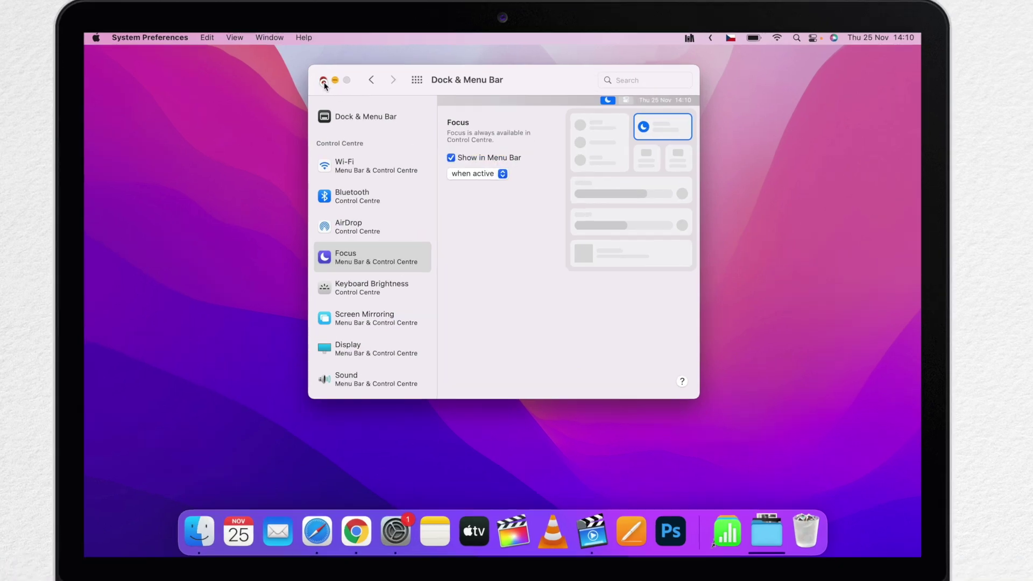
left_click(349, 73)
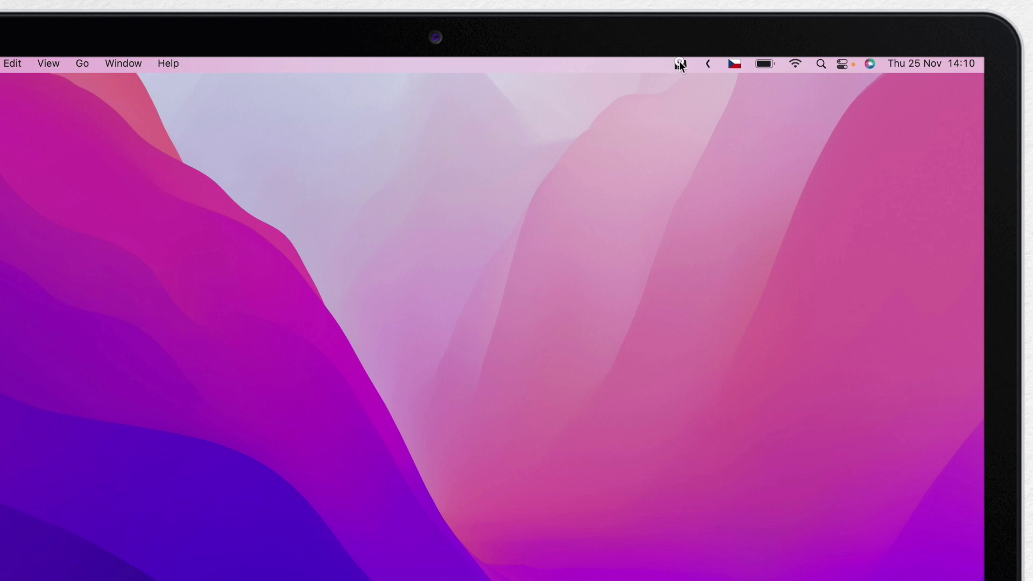
Turn off the Reading Focus through the menu bar's Focus control, and switch Do Not Disturb on and off again.
left_click(680, 63)
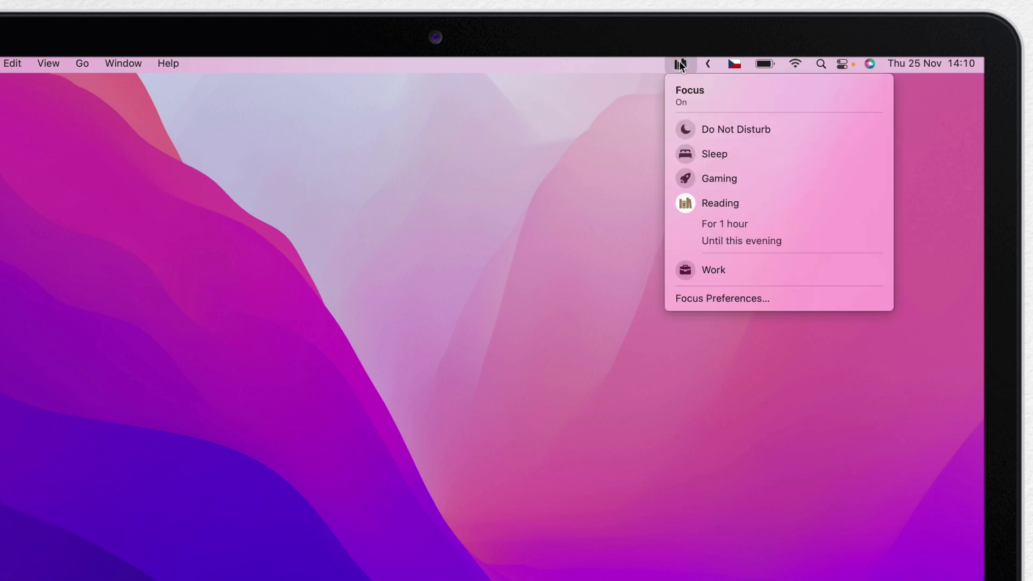
left_click(730, 203)
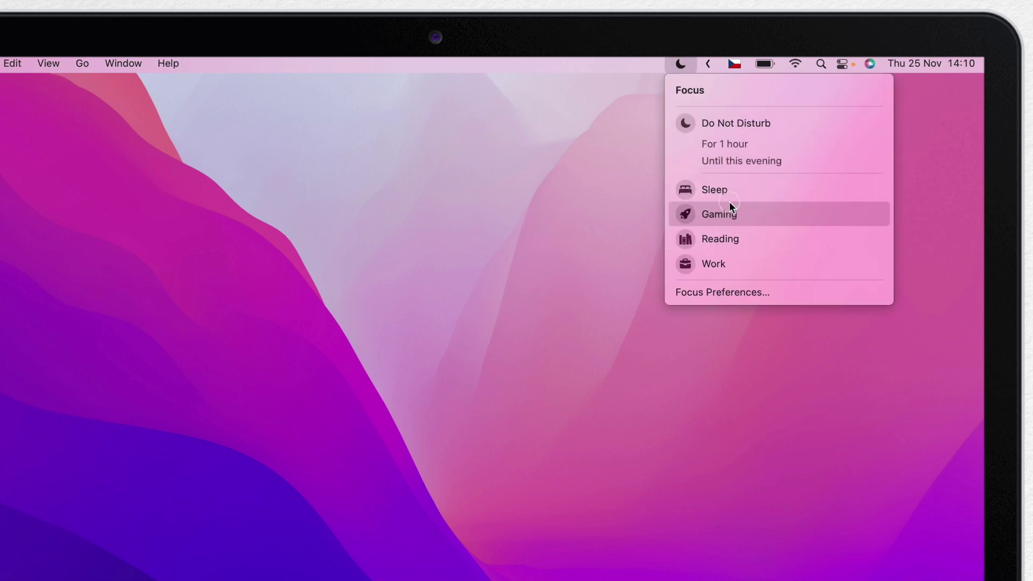
left_click(730, 115)
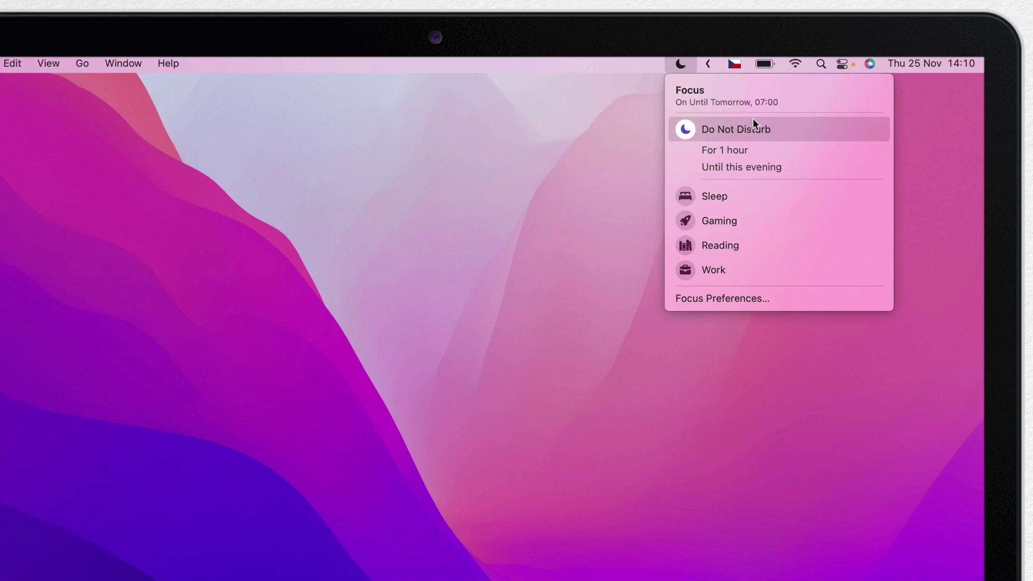
left_click(750, 129)
left_click(591, 149)
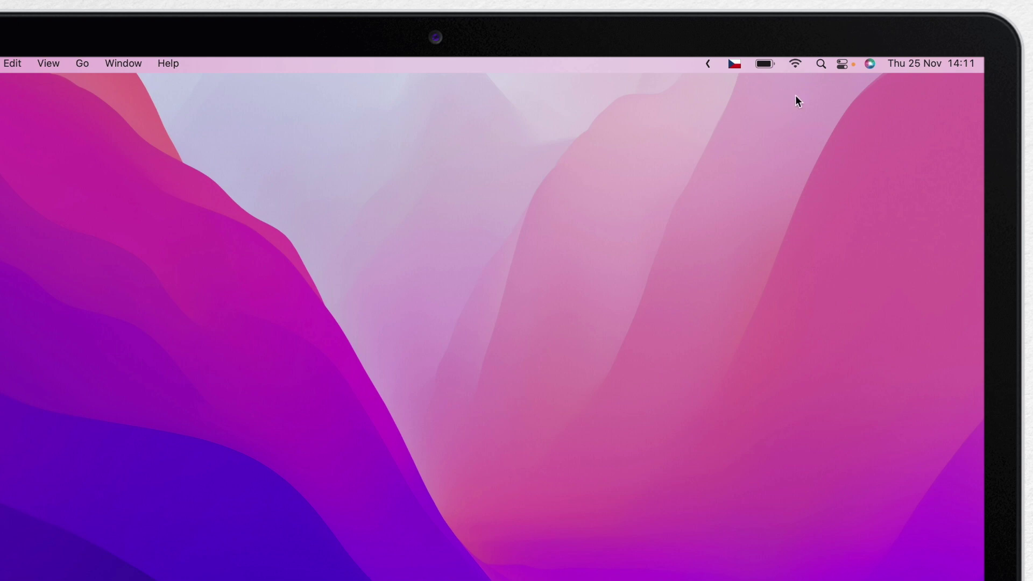
Place the Focus control from Control Centre directly in the menu bar and check the Focus list it opens.
left_click(844, 64)
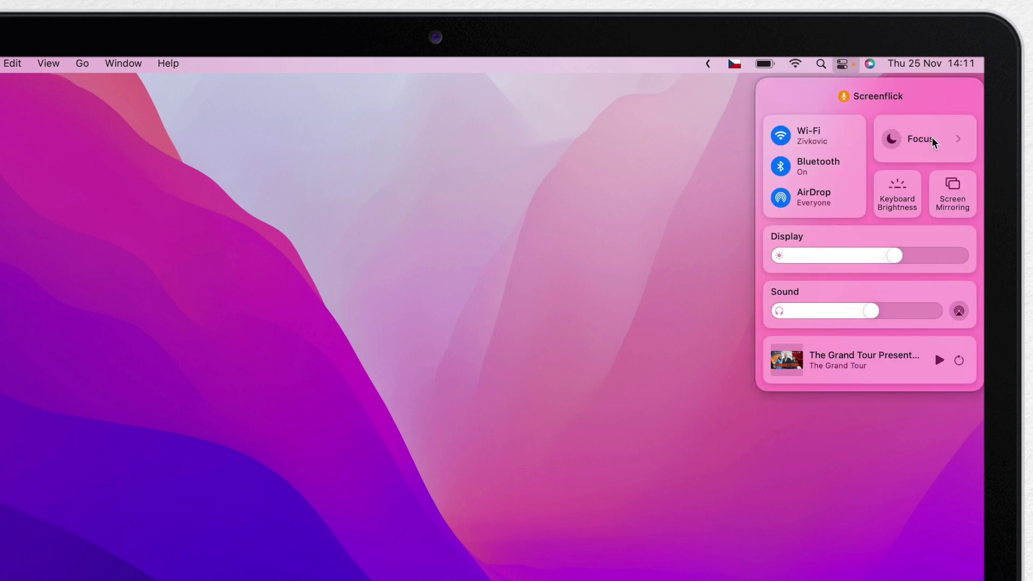
left_click_drag(931, 139, 678, 85)
left_click(681, 64)
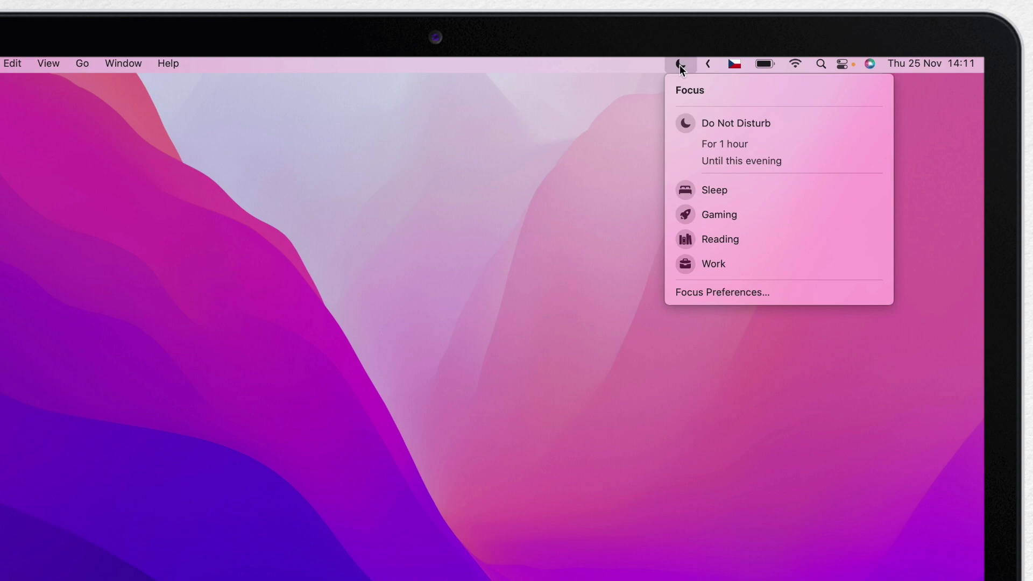
left_click(679, 64)
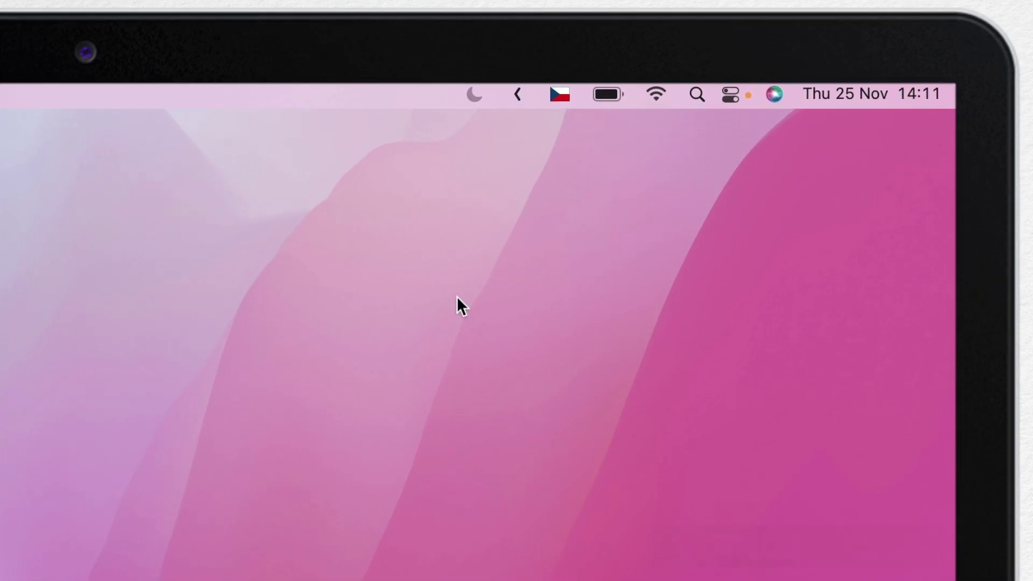
Toggle Do Not Disturb on and off again using the menu bar clock.
left_click(859, 99, "alt")
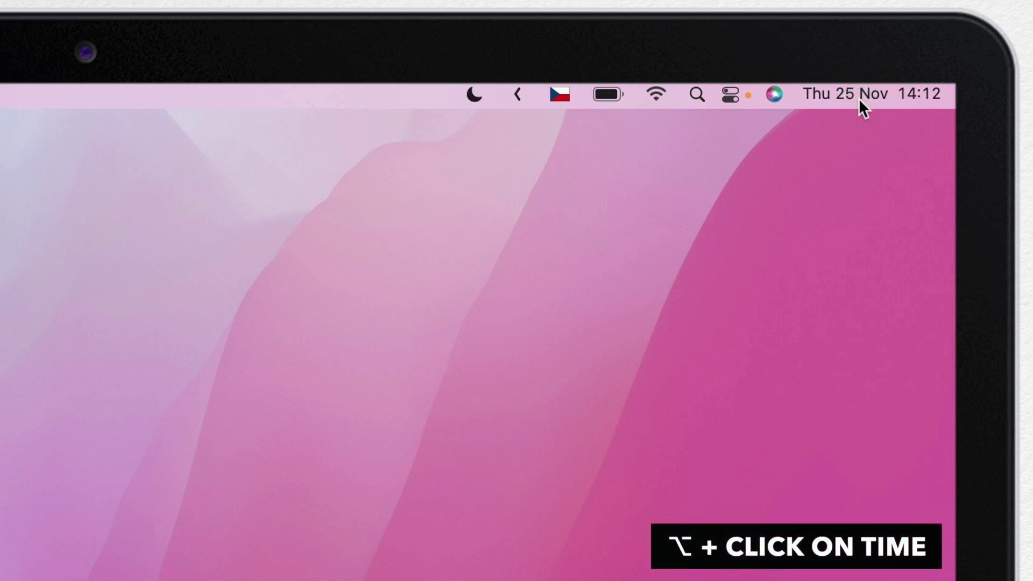
left_click(859, 99, "alt")
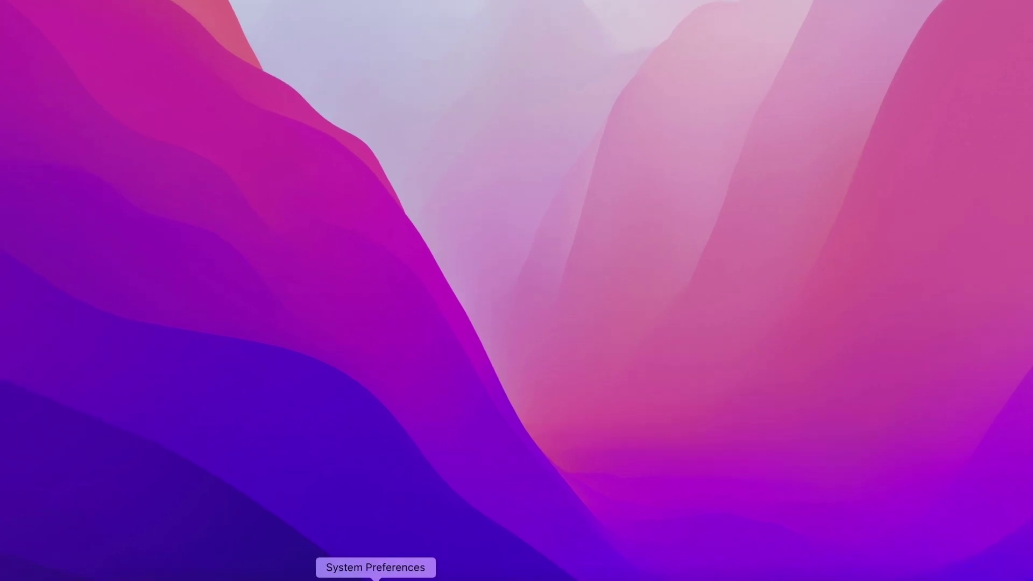
Review the Share Focus Status option for Do Not Disturb in the Notifications & Focus preferences and close them.
left_click(376, 578)
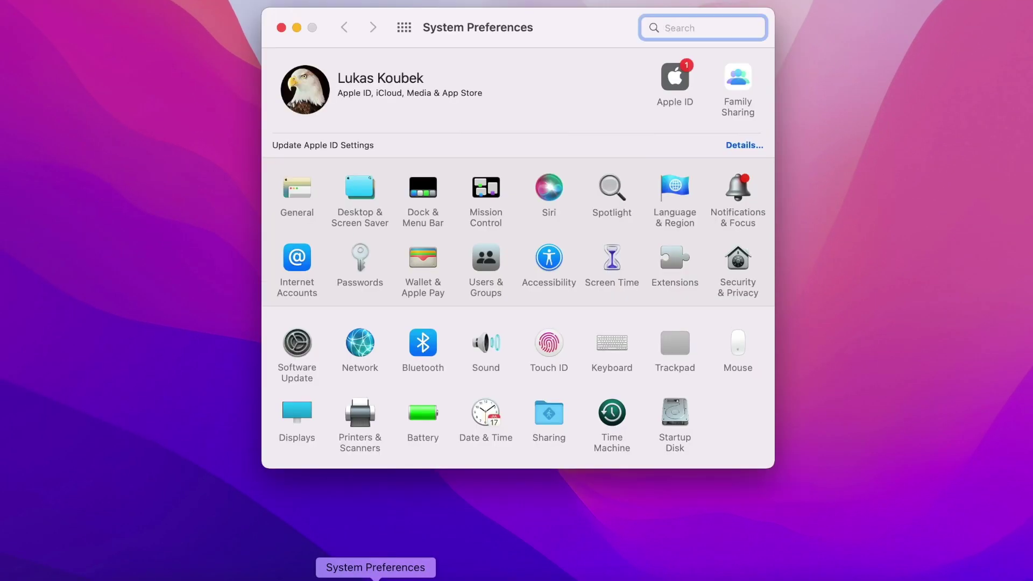
left_click(736, 197)
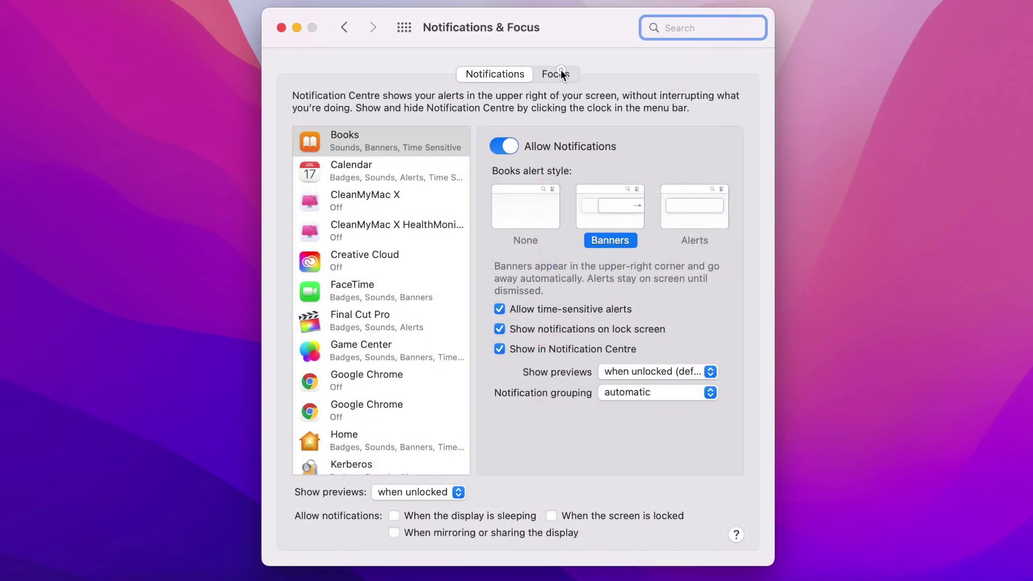
left_click(560, 73)
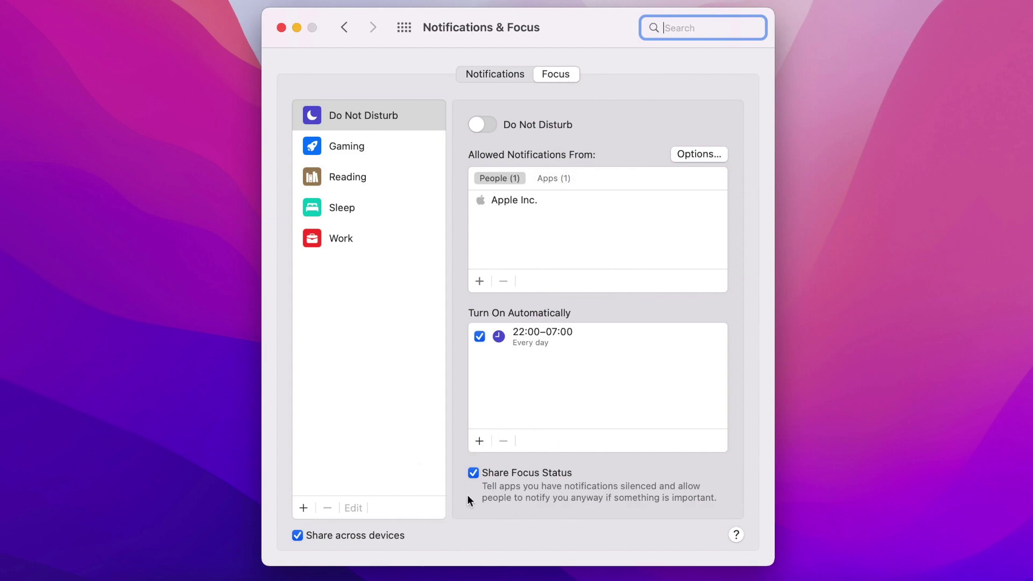
left_click(283, 25)
Switch to Messages, check the contact's notification status in the iMessage conversation, and close the window.
key("F4")
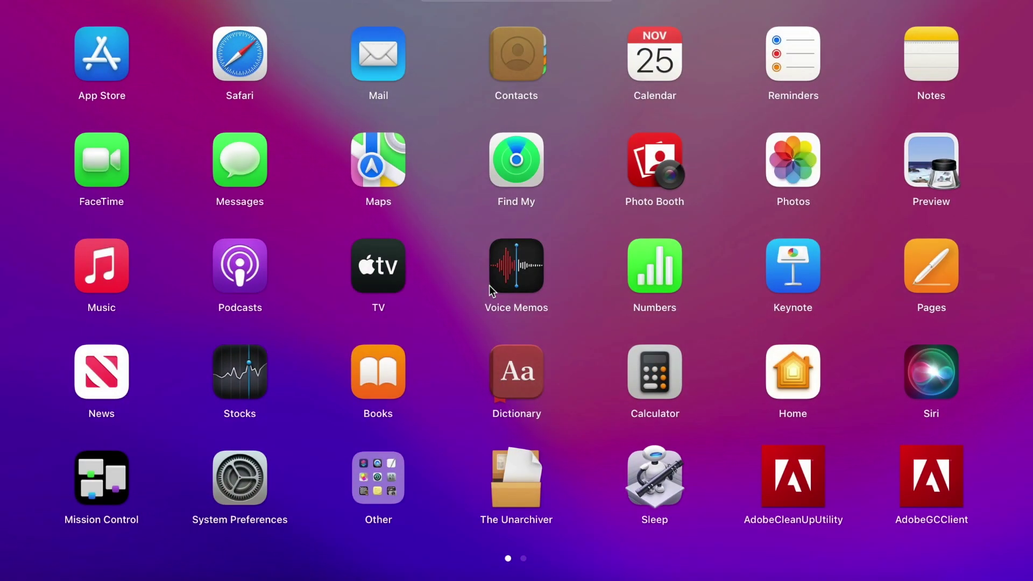
left_click(253, 156)
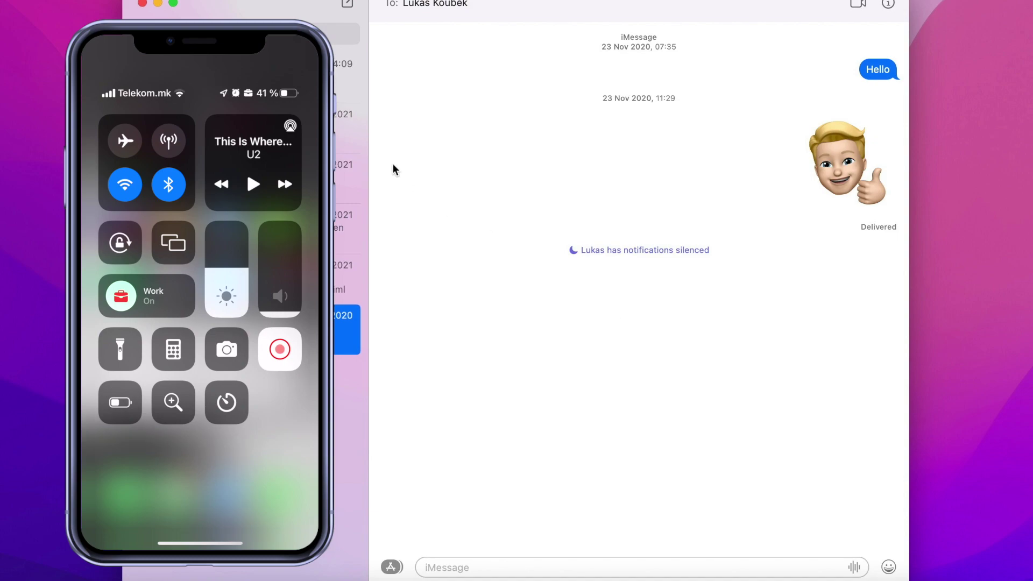
left_click(142, 4)
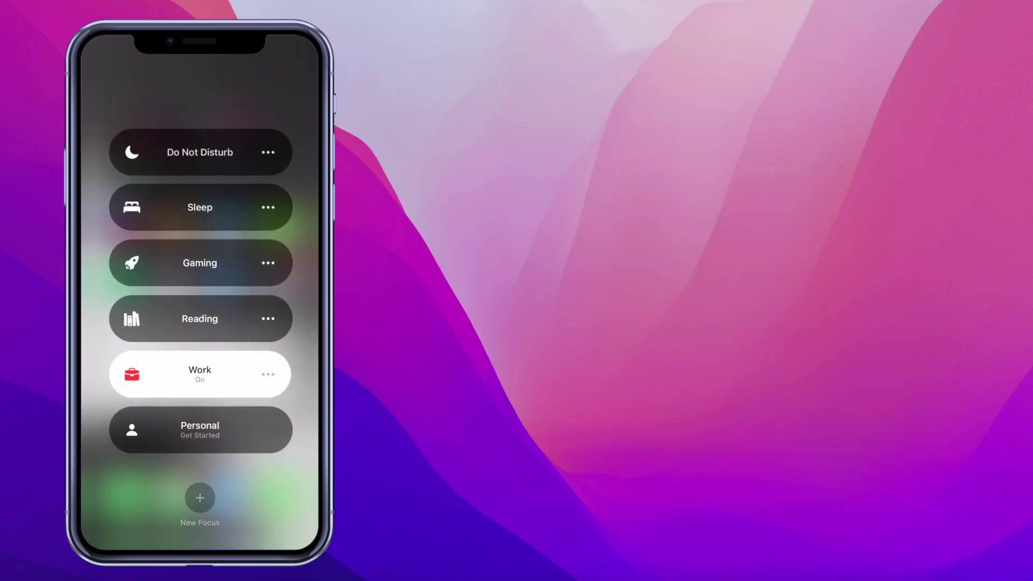
Turn off the Work Focus on the iPhone.
left_click(200, 374)
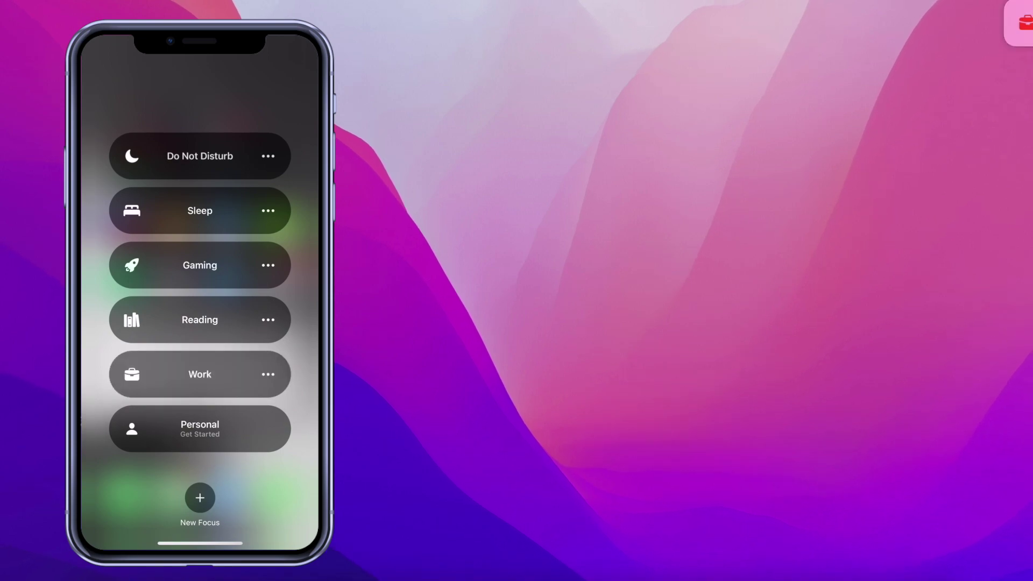